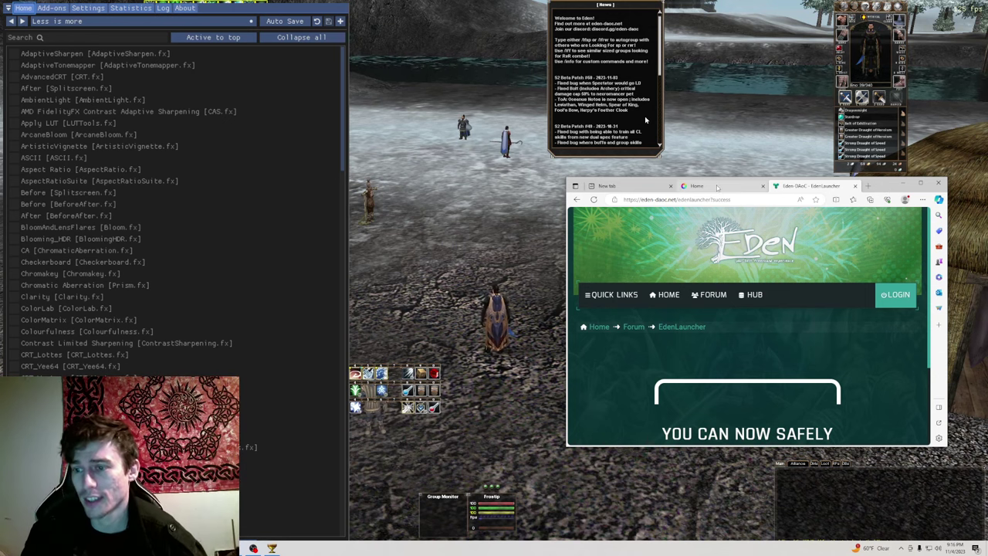
- Return to the Google results for 'reshad' and open the ReShade site at reshade.me
mouse_move(716, 187)
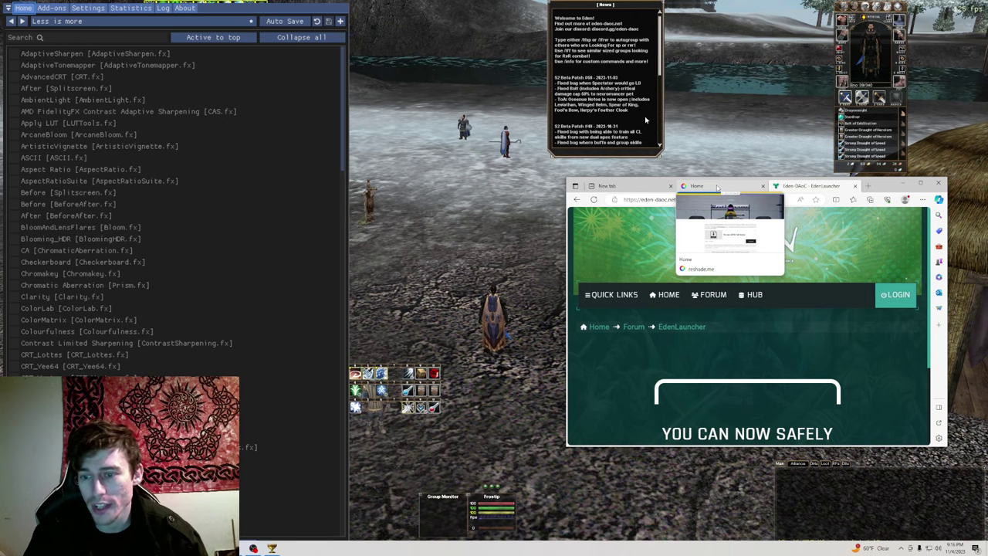
left_click(716, 187)
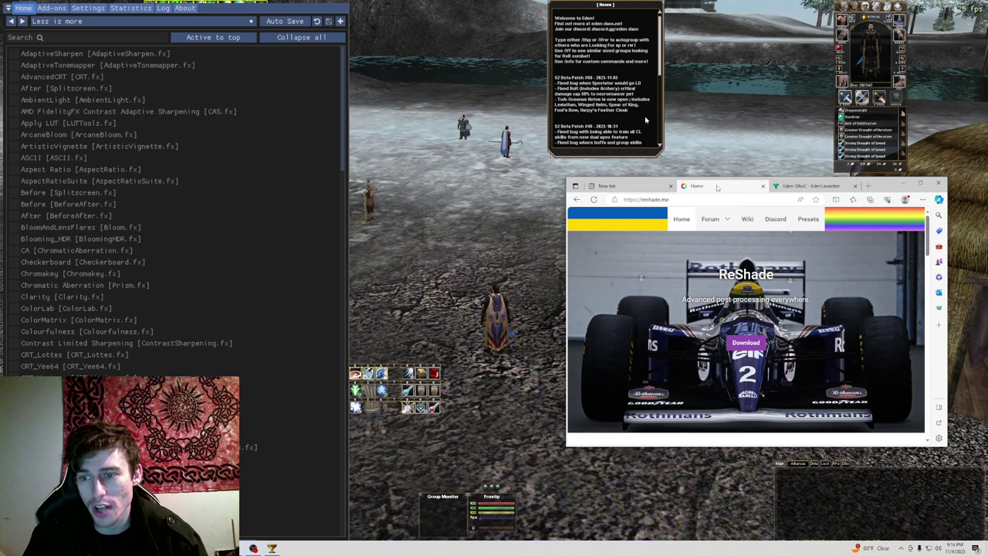
left_click(576, 199)
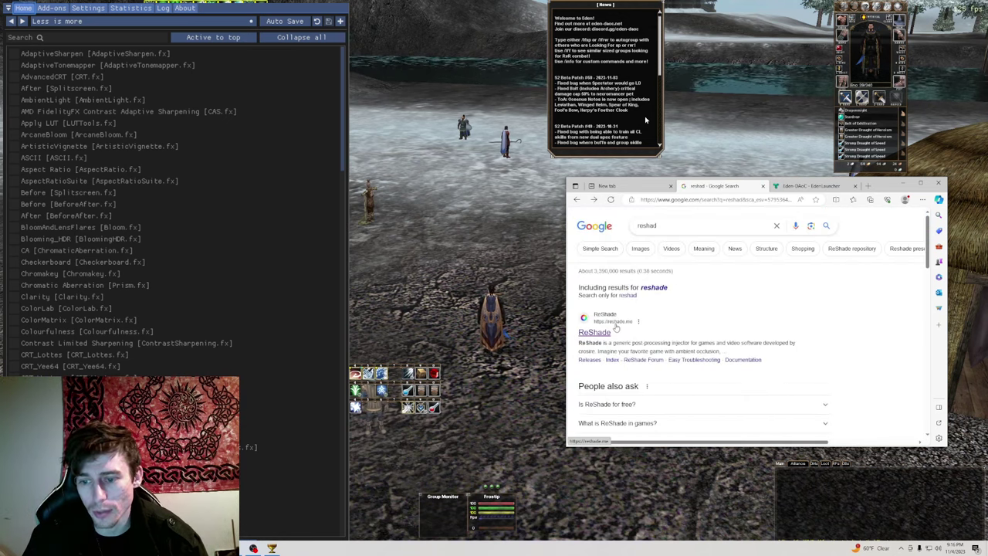
left_click(595, 331)
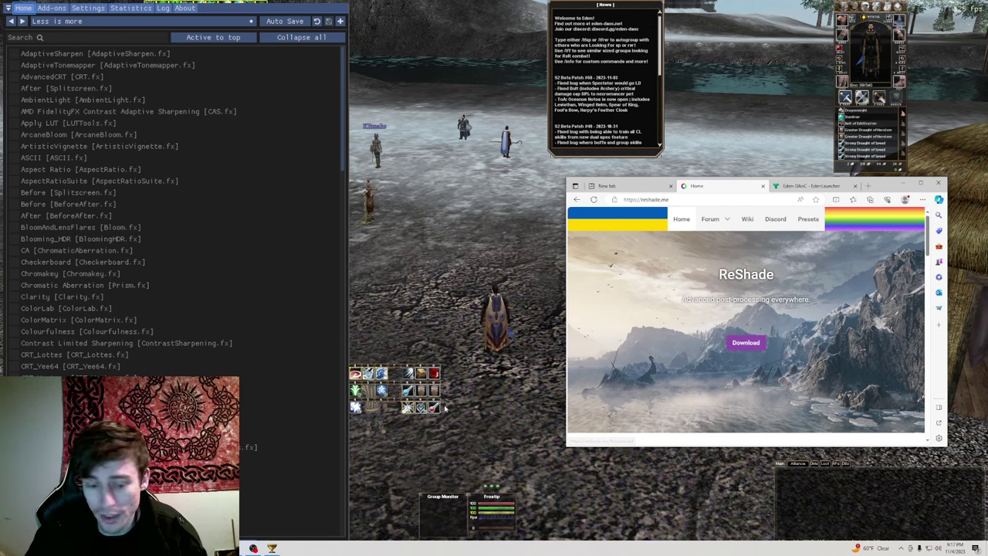
- Run ReShade_Setup from the Downloads folder and accept the single-player warning
key("super+e")
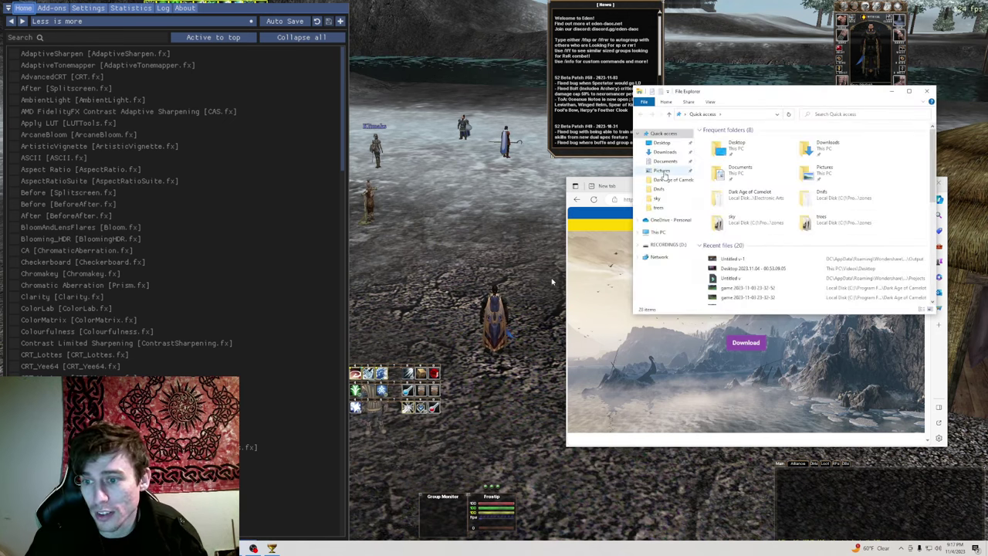
left_click(664, 152)
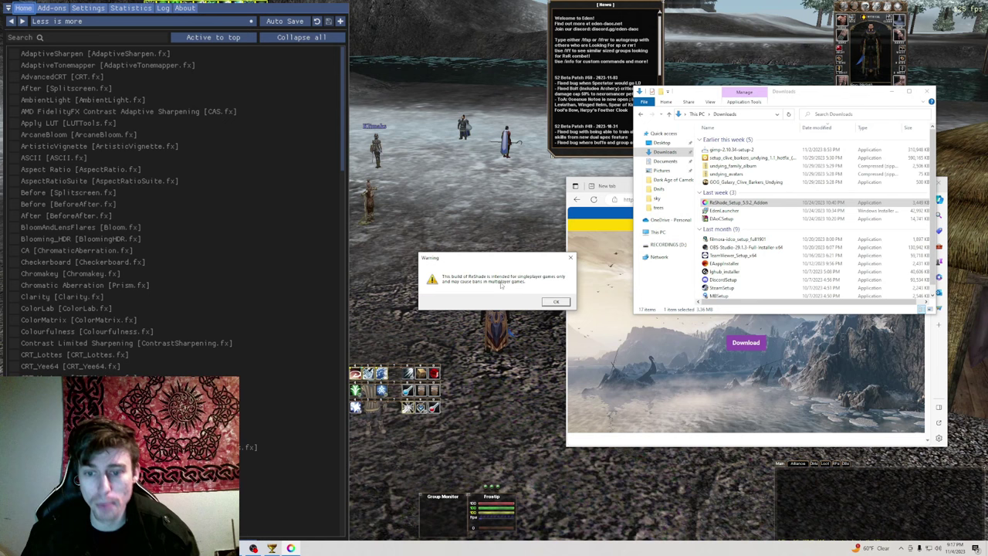
left_click(556, 303)
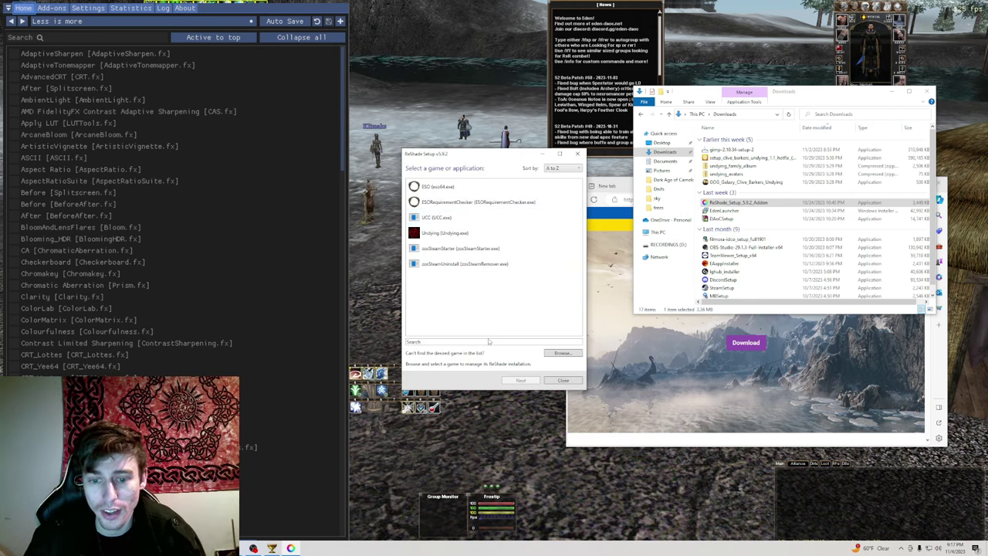
- Browse to C: > Program Files (x86) > Electronic Arts > Dark Age of Camelot, then cancel and close Setup
left_click(571, 353)
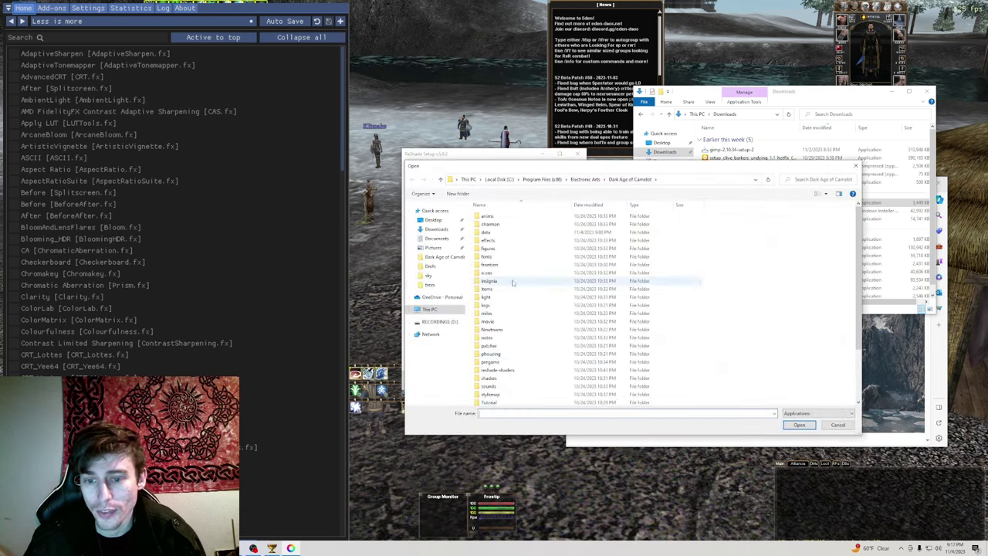
left_click(440, 310)
double_click(502, 301)
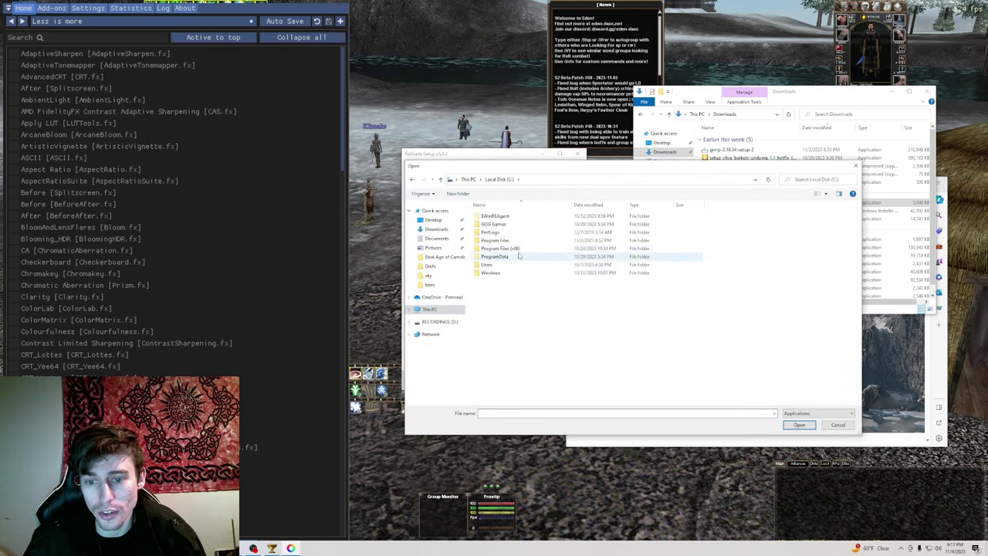
double_click(502, 248)
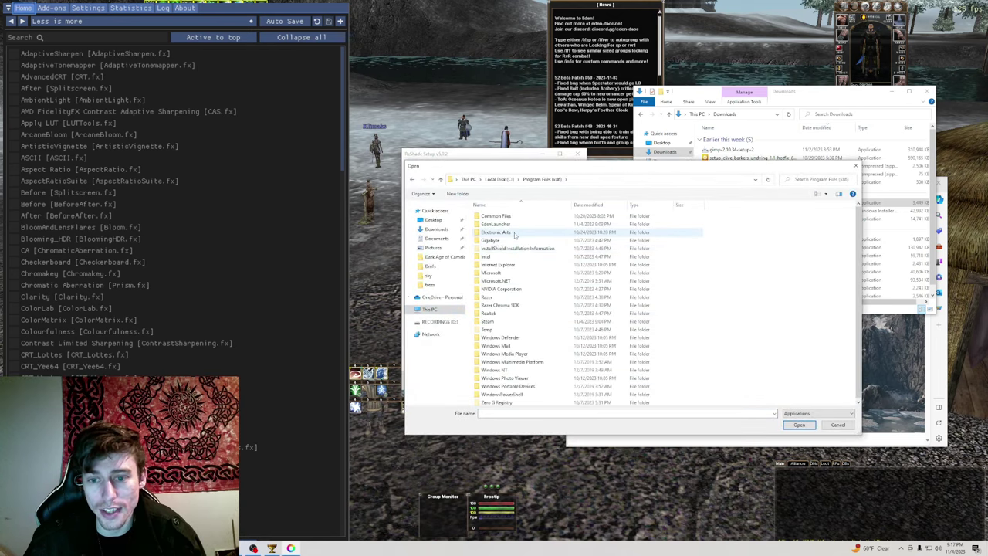
double_click(515, 231)
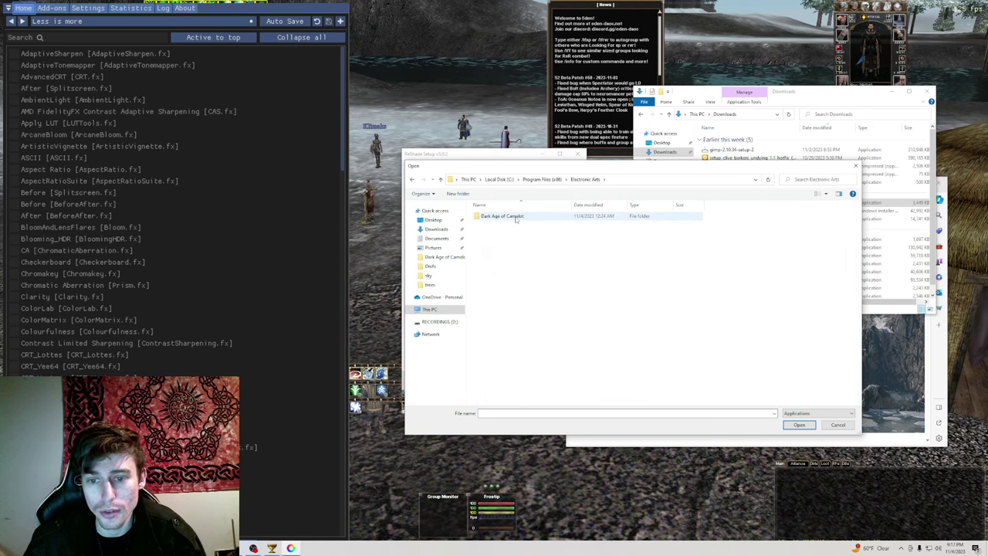
double_click(516, 218)
scroll(511, 362, "down", 3)
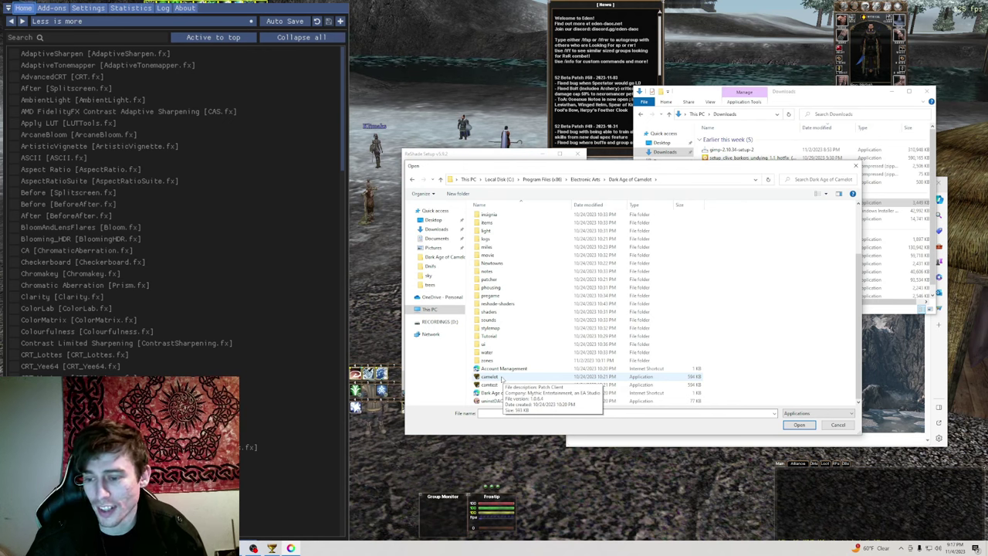
left_click(837, 426)
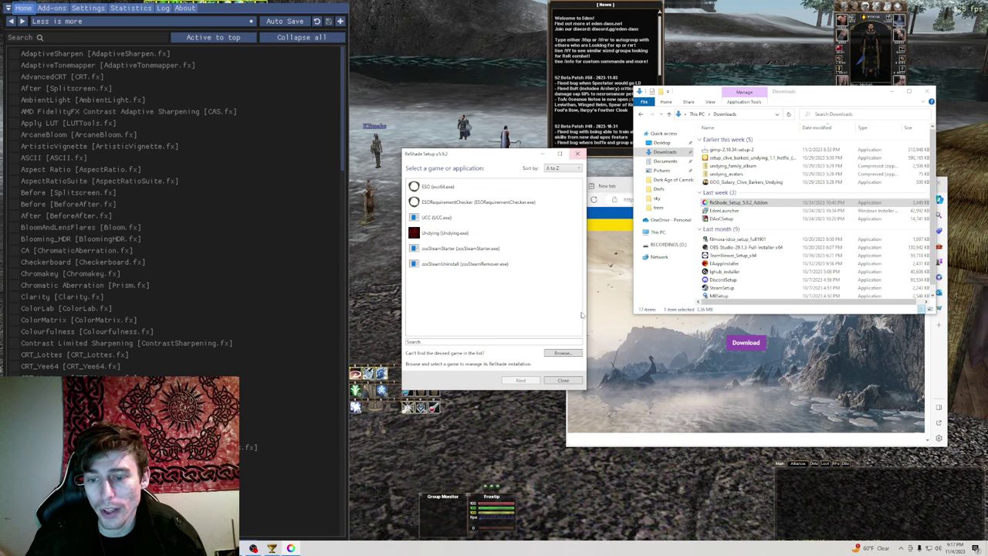
left_click(562, 379)
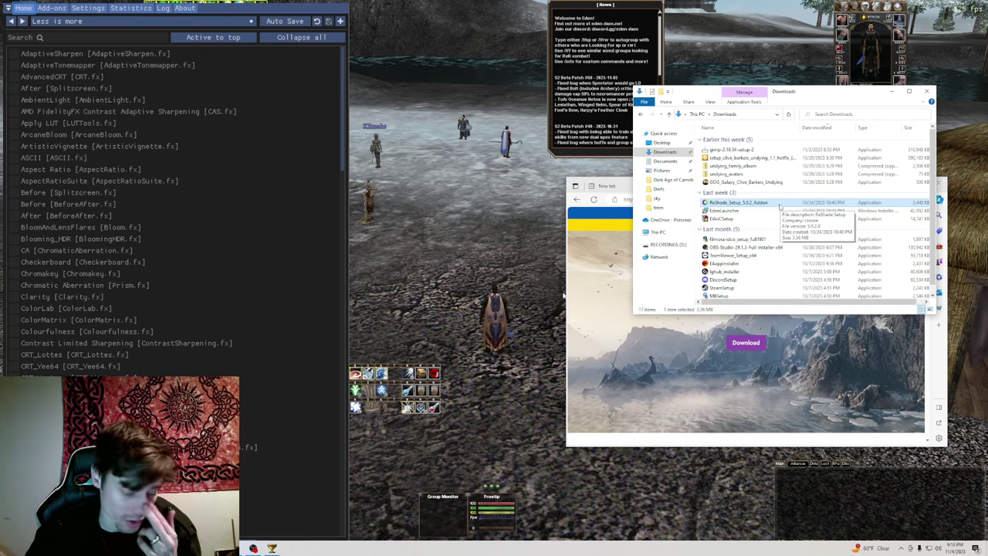
- Bring the full-screen Dark Age of Camelot game window back to the front
left_click(464, 290)
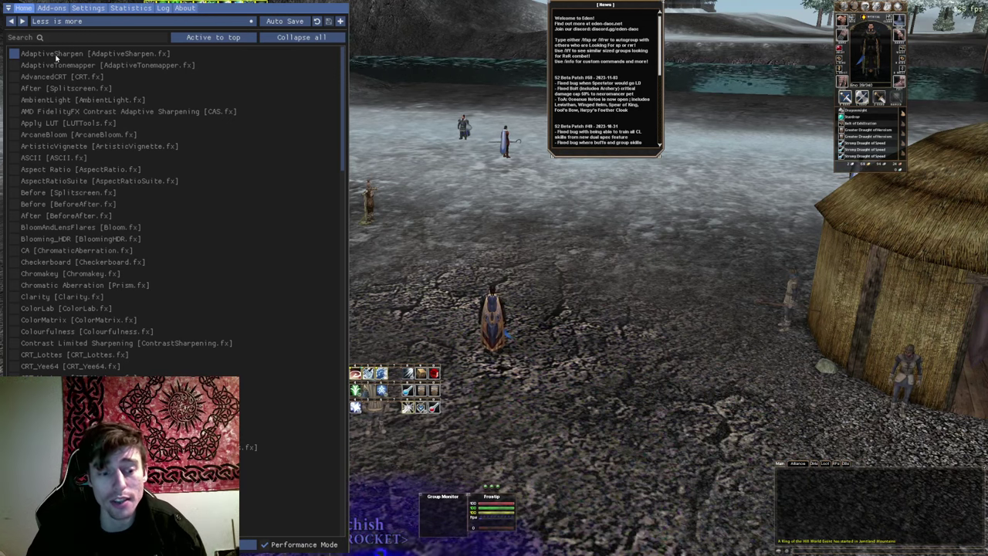
- Toggle AdaptiveSharpen on and off twice to compare, leaving it enabled
left_click(55, 56)
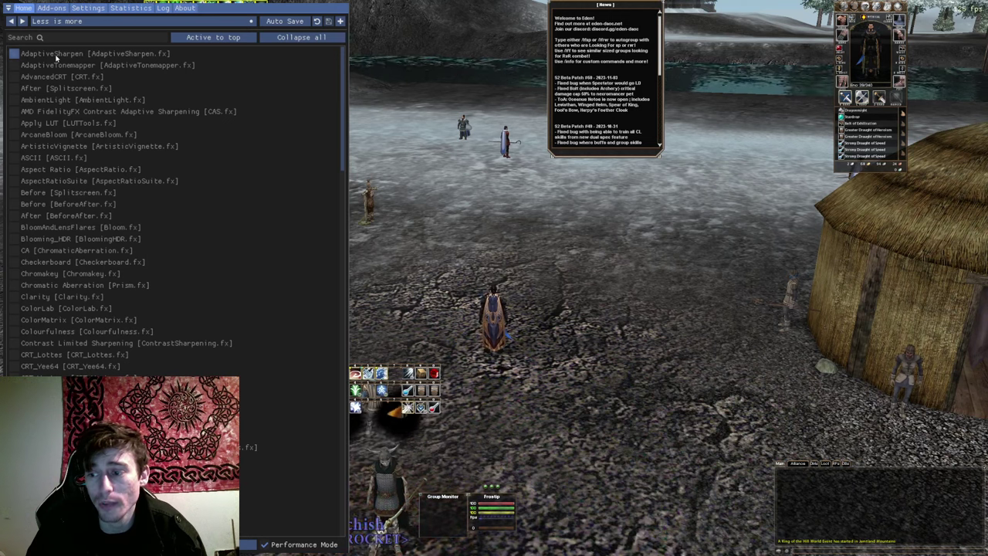
left_click(55, 56)
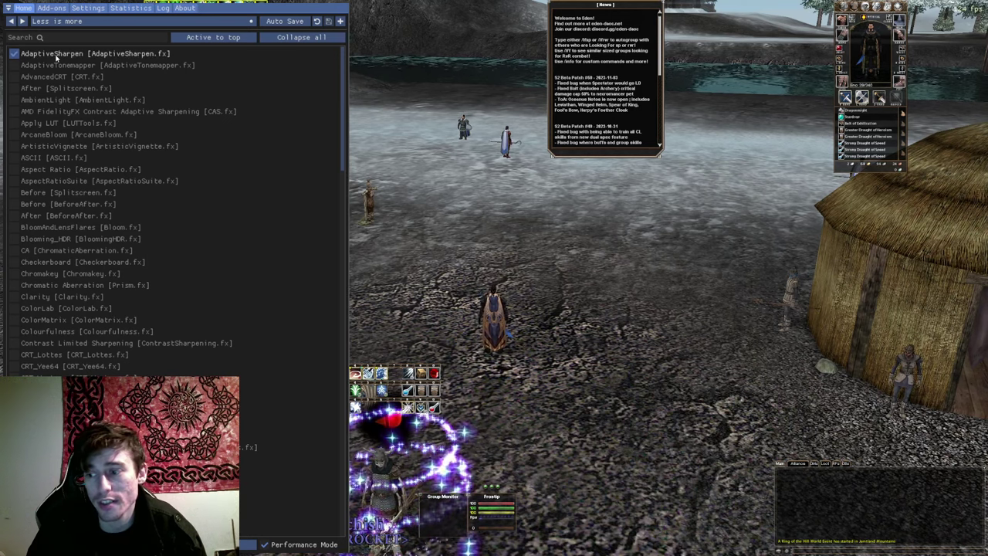
left_click(56, 56)
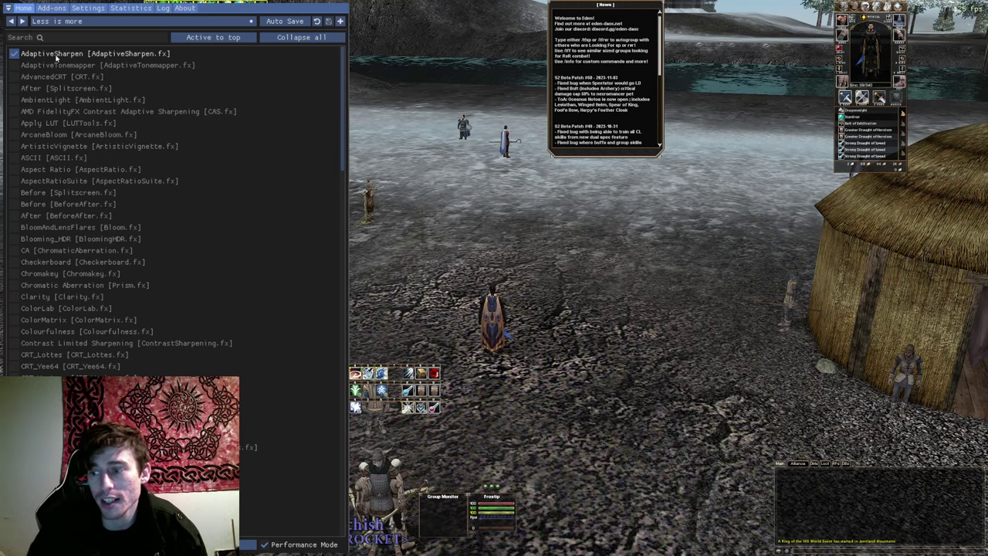
left_click(56, 56)
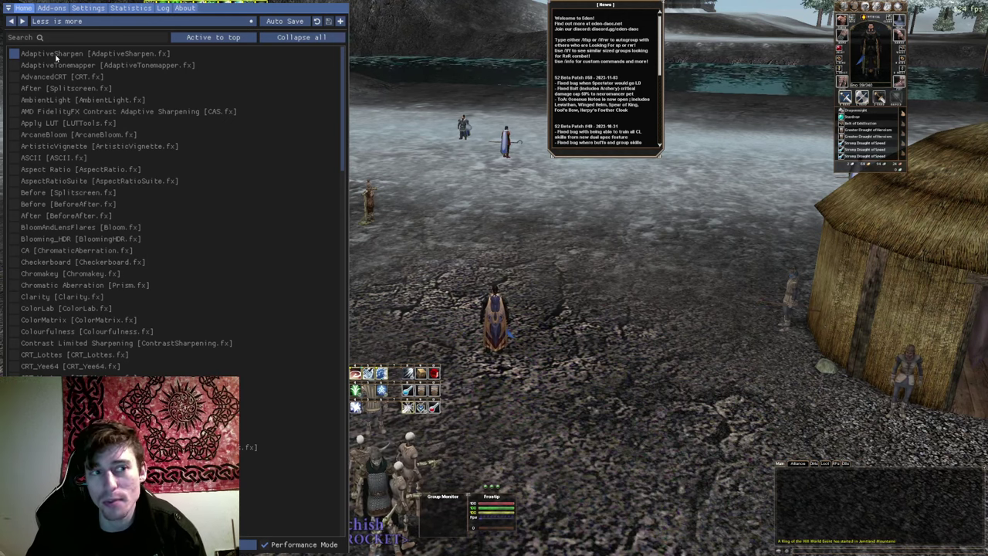
left_click(56, 55)
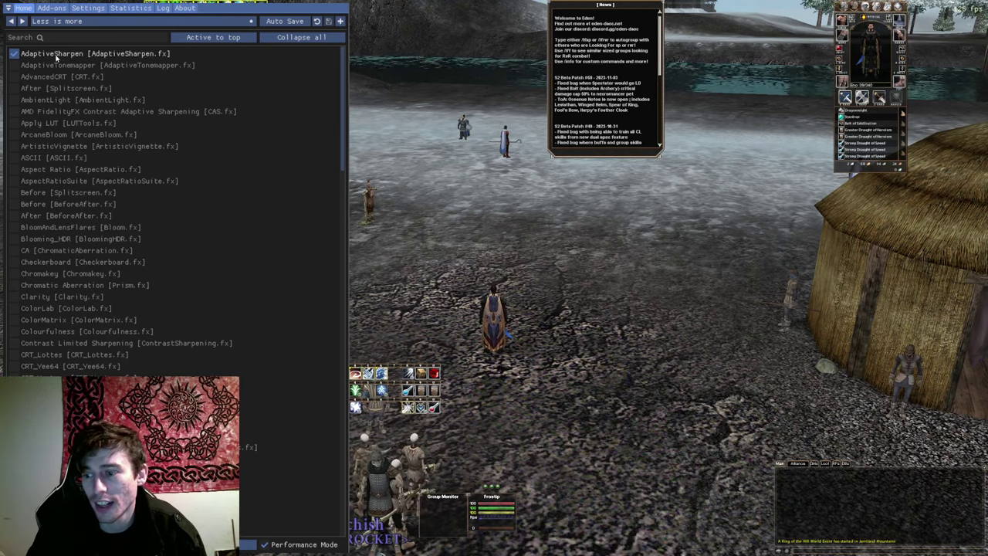
left_click(49, 332)
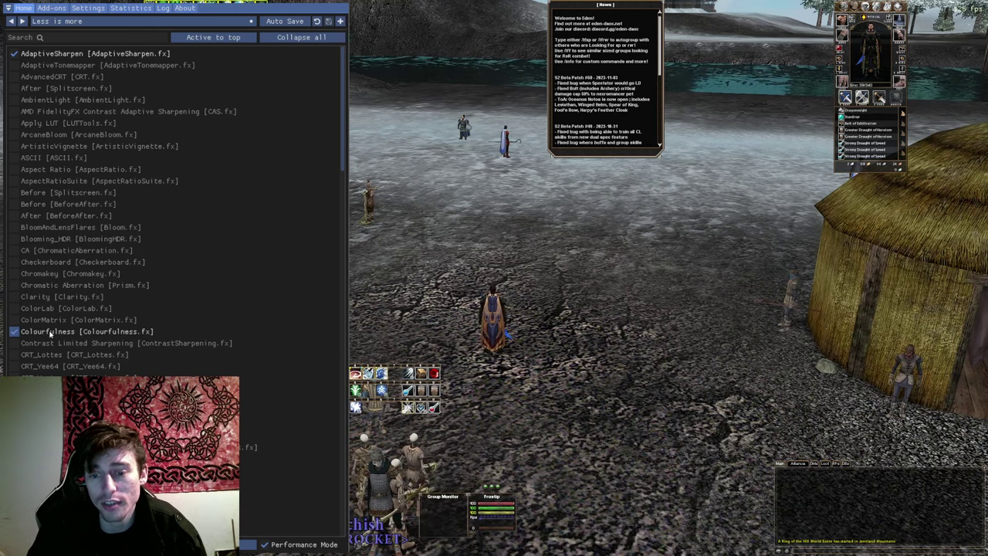
left_click(49, 332)
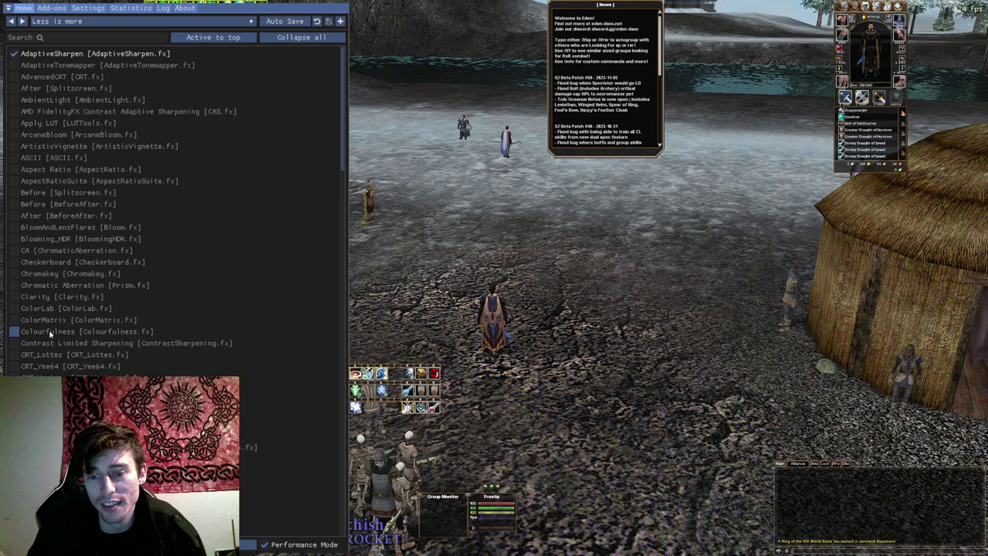
left_click(49, 332)
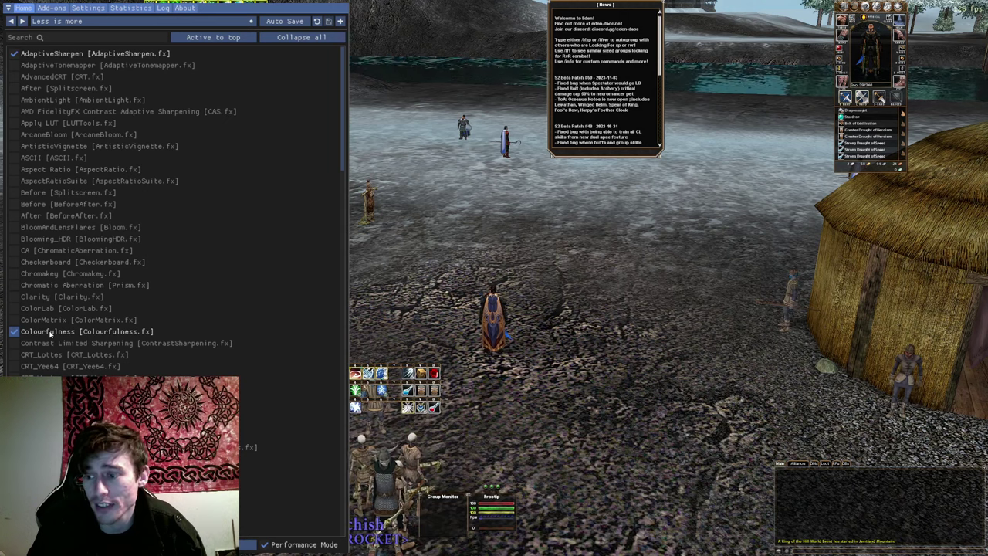
left_click(49, 332)
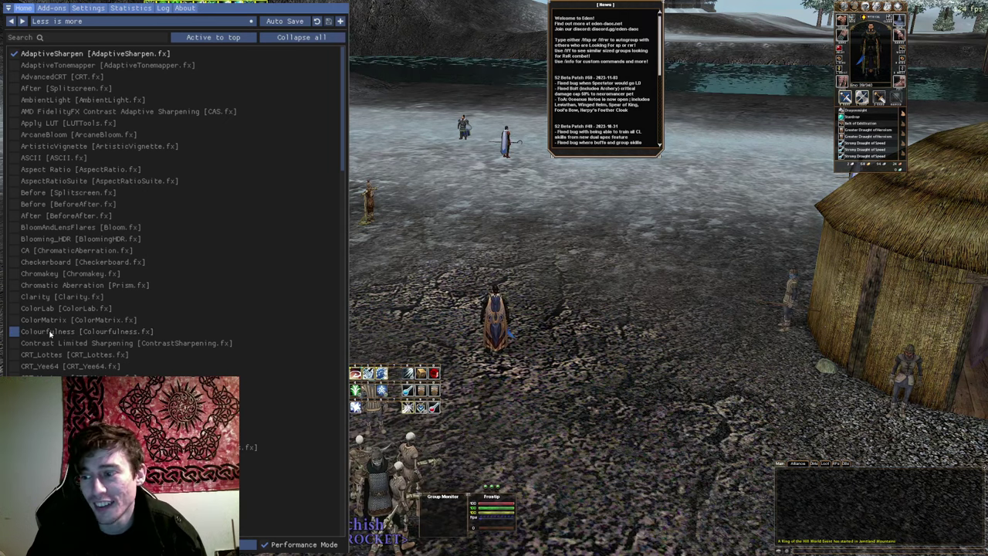
left_click(49, 332)
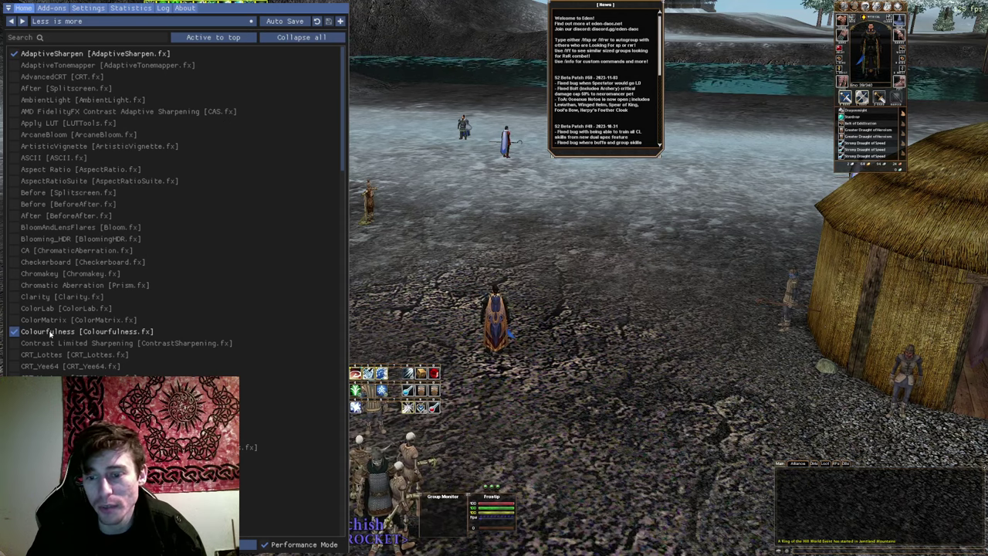
- Scroll the ReShade effect list down to the HDR [FakeHDR.fx] entry
scroll(50, 334, "down", 1)
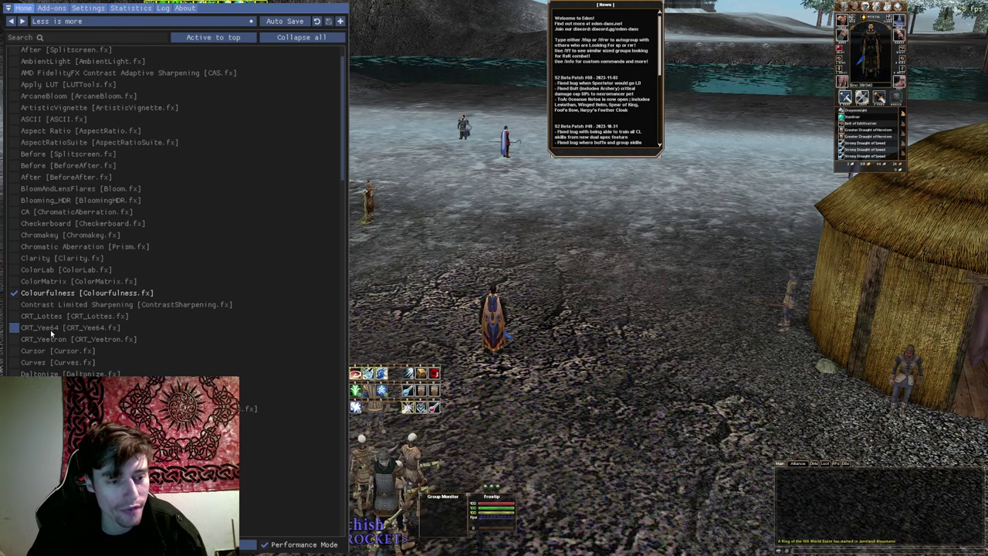
scroll(50, 329, "down", 3)
scroll(50, 330, "down", 1)
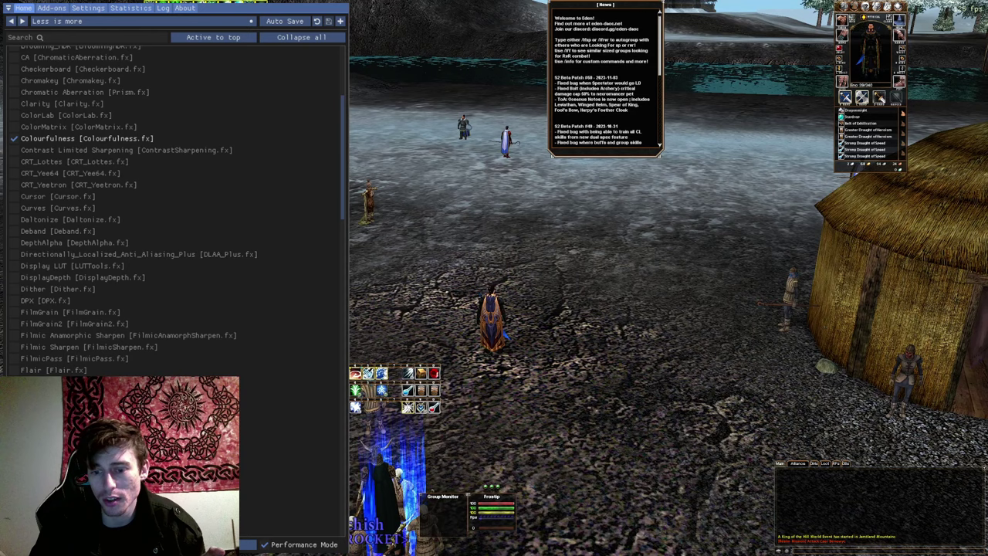
scroll(170, 208, "down", 6)
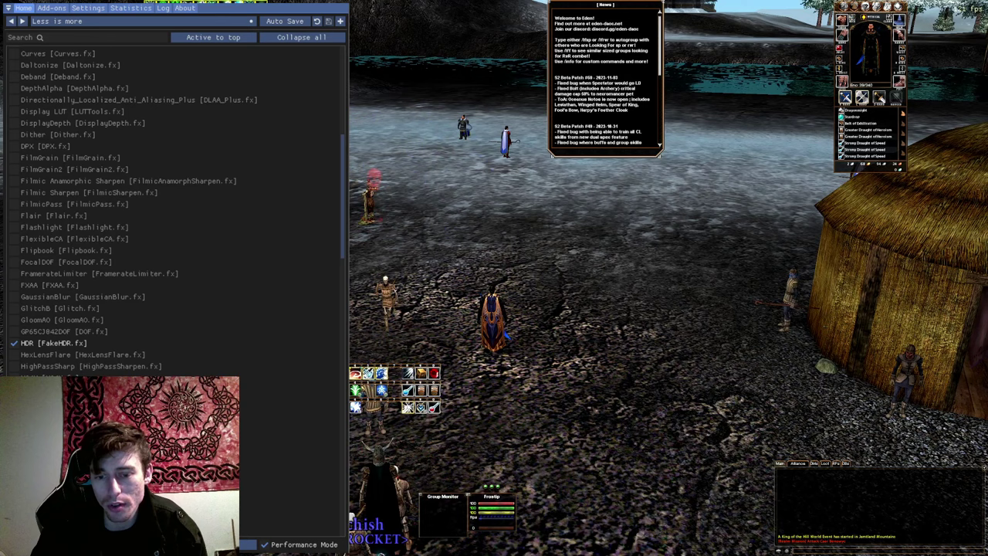
- Scroll further down past HDR toward the Levels and LightDoF entries
scroll(177, 211, "down", 1)
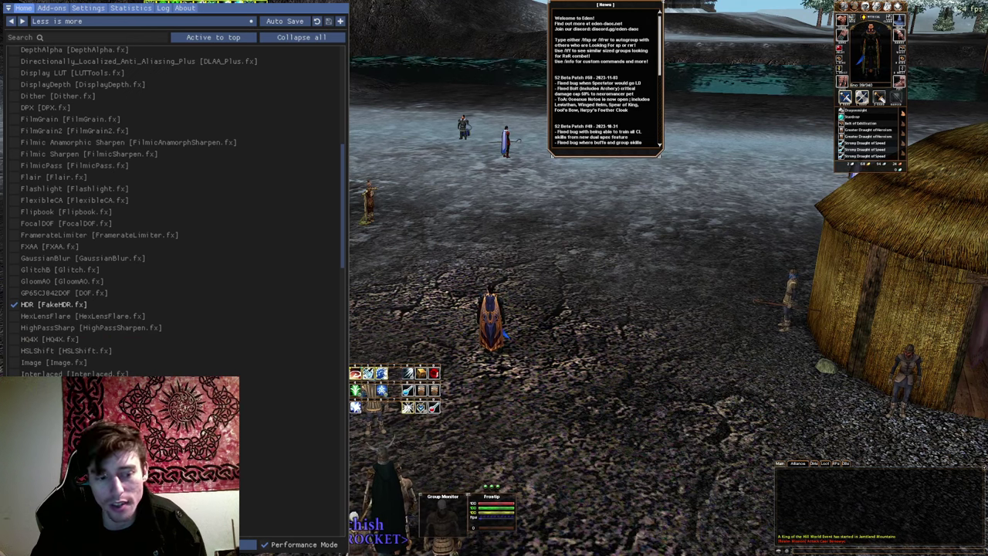
scroll(178, 211, "down", 1)
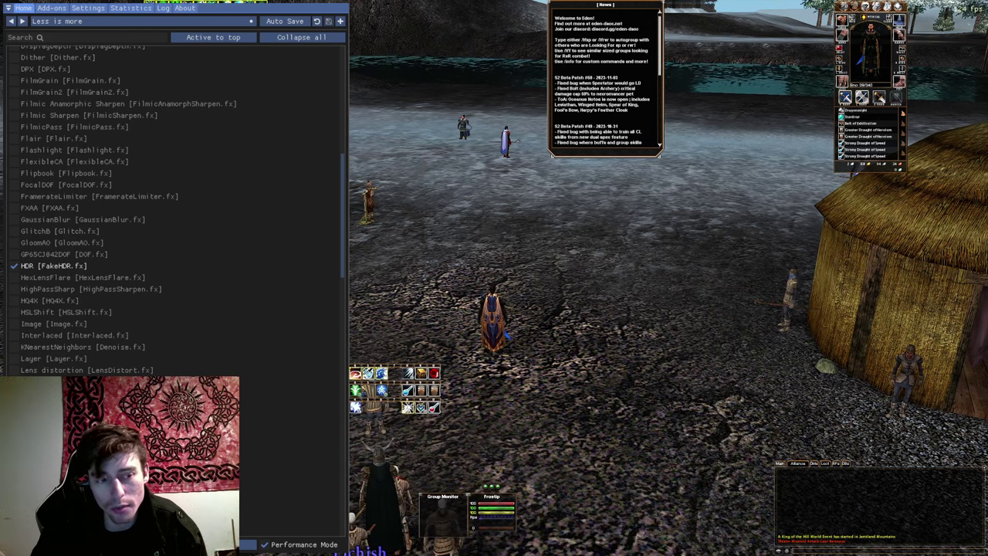
scroll(176, 208, "down", 2)
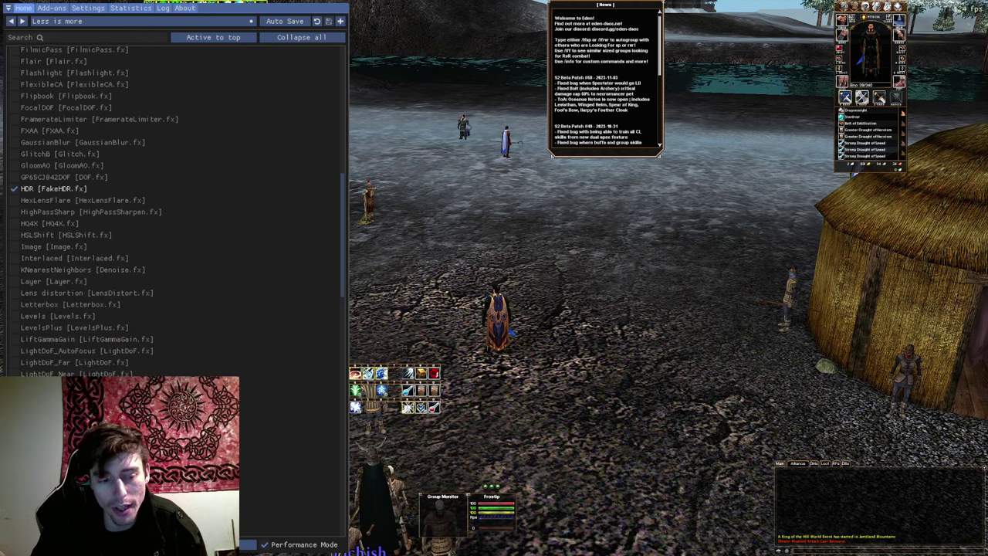
- Toggle LumaSharpen [LumaSharpen.fx] on and off repeatedly to compare, leaving it enabled
scroll(176, 208, "down", 1)
left_click(78, 358)
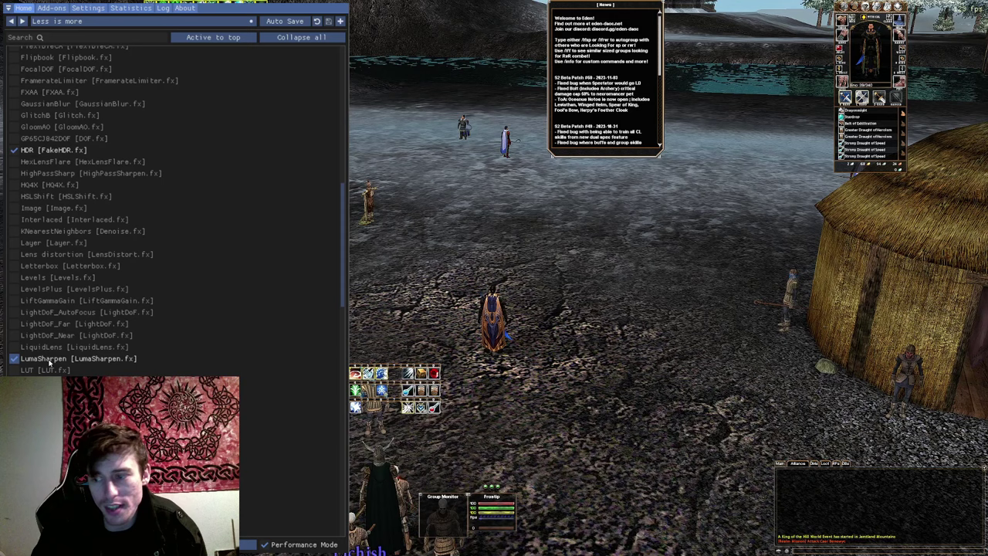
left_click(48, 359)
left_click(48, 359)
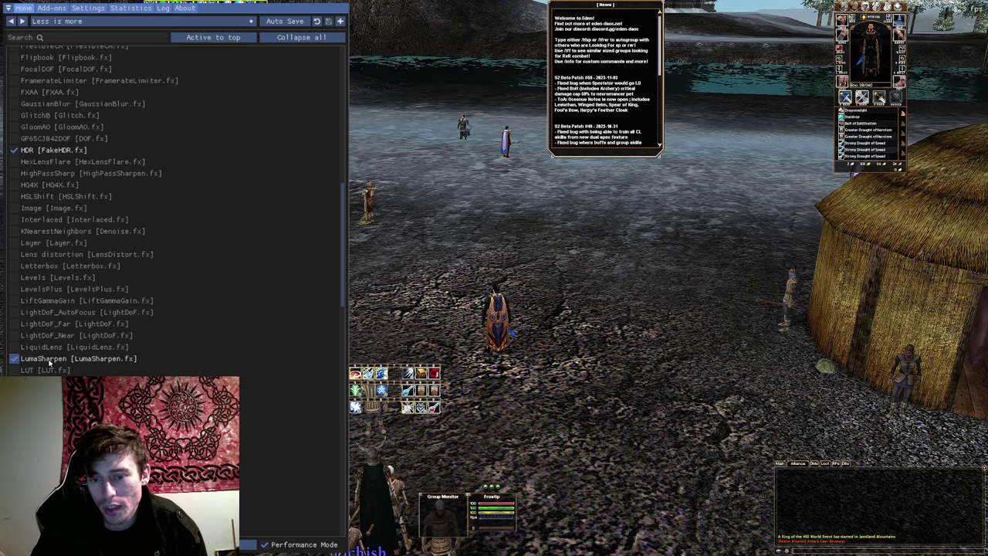
left_click(48, 359)
left_click(48, 359)
left_click(48, 359)
left_click(48, 359)
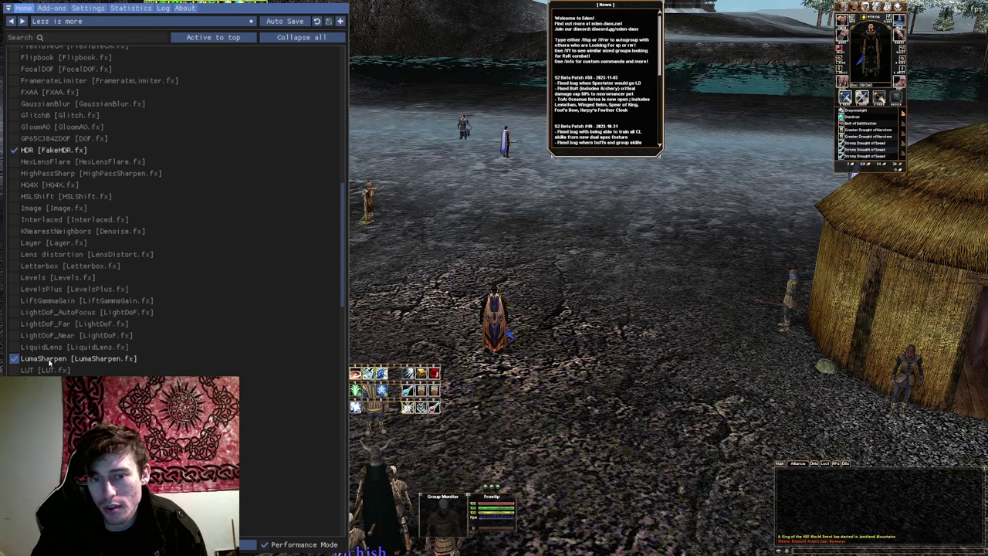
left_click(48, 359)
left_click(48, 359)
left_click(47, 359)
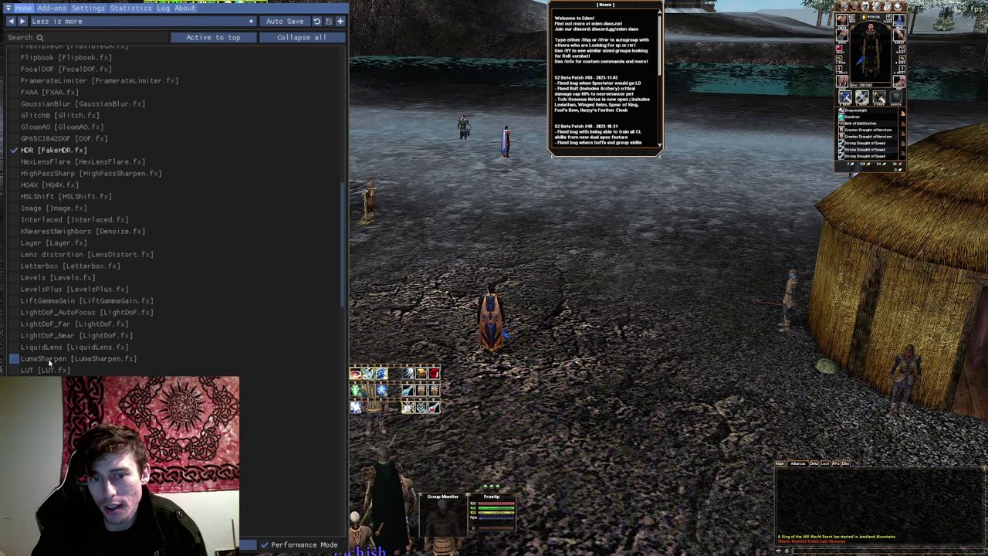
left_click(48, 359)
left_click(48, 359)
left_click(48, 359)
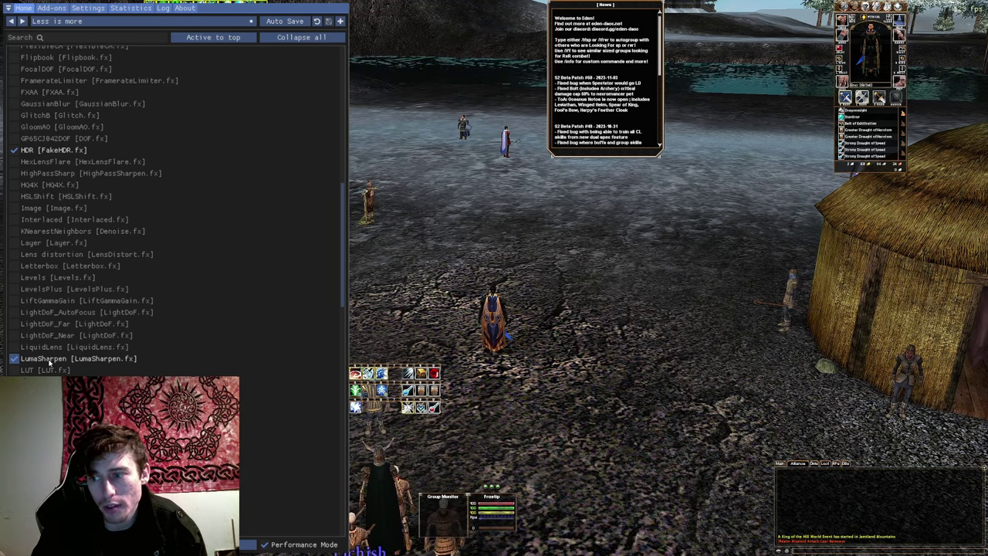
left_click(48, 359)
left_click(48, 359)
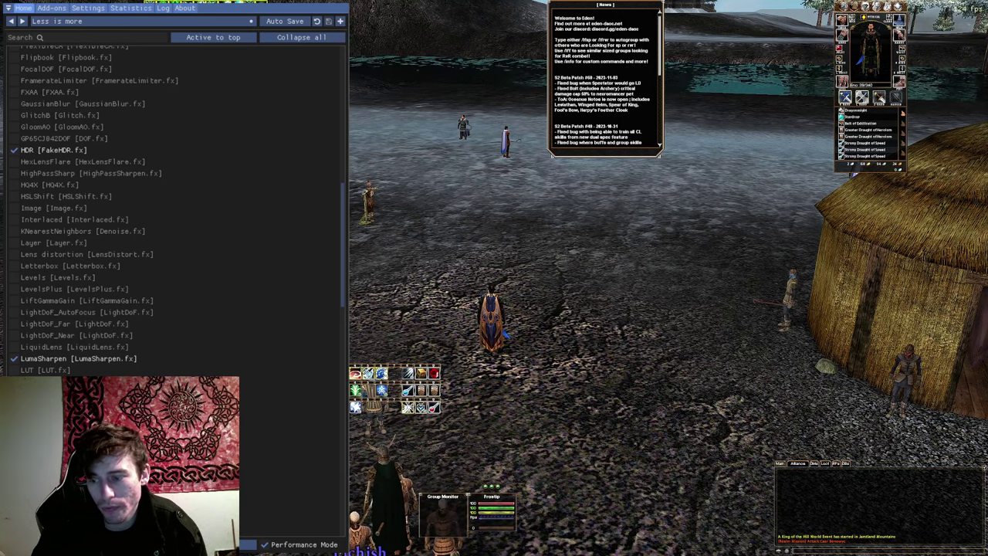
left_click(44, 359)
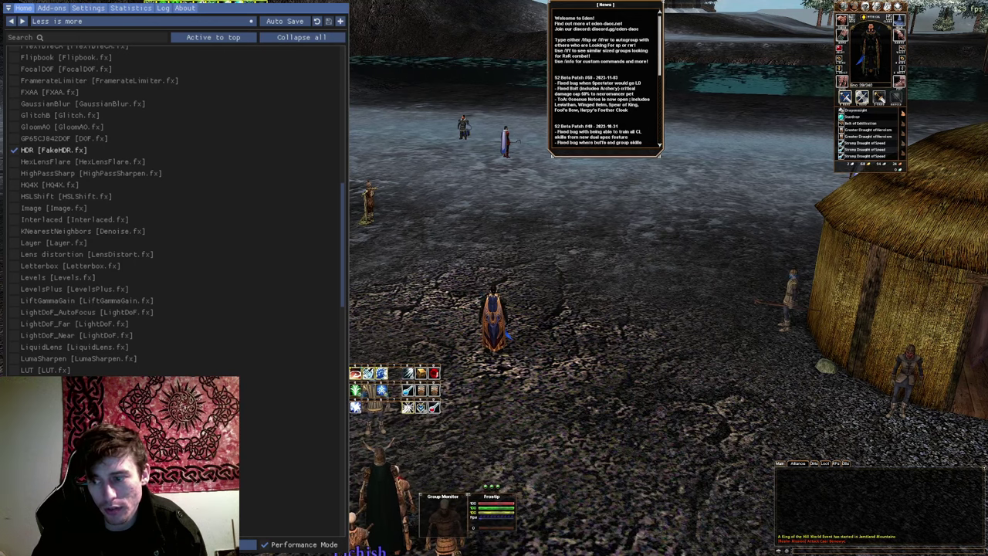
left_click(42, 359)
left_click(43, 359)
left_click(42, 359)
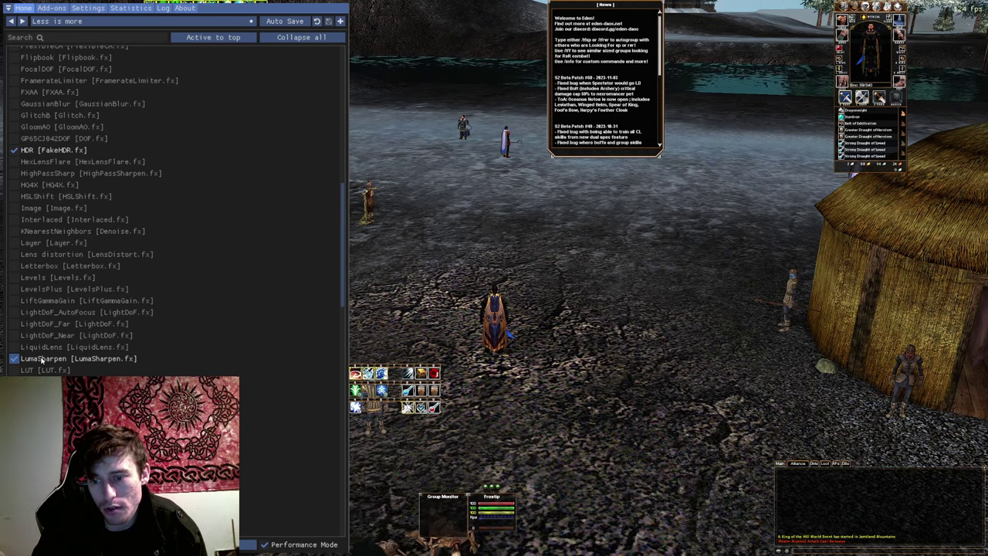
left_click(43, 359)
left_click(42, 359)
left_click(43, 359)
left_click(42, 358)
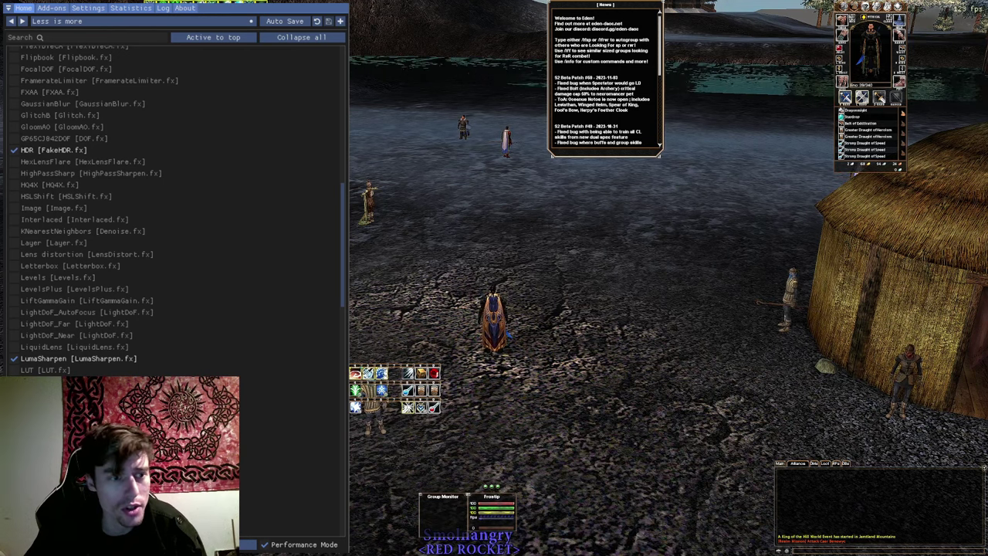
scroll(31, 193, "up", 10)
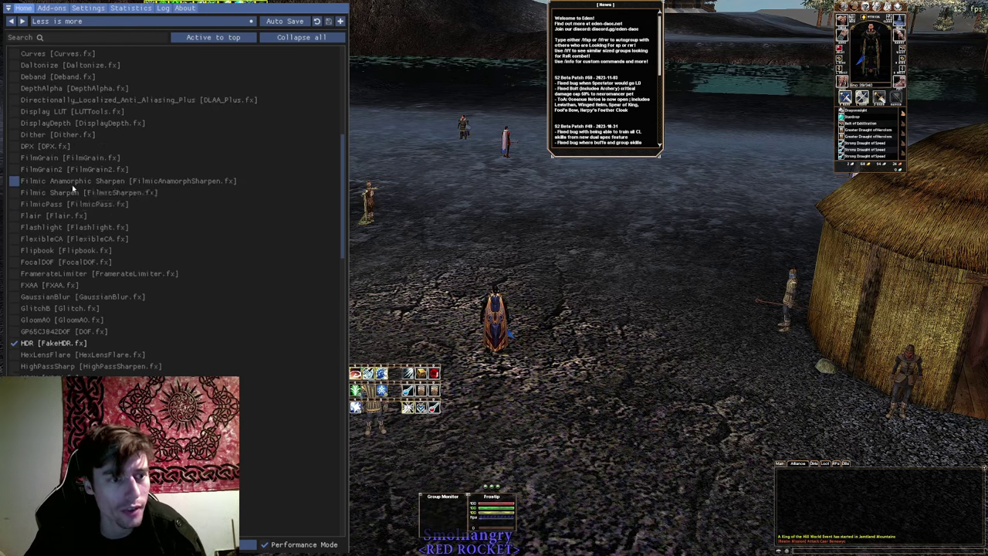
scroll(67, 208, "up", 5)
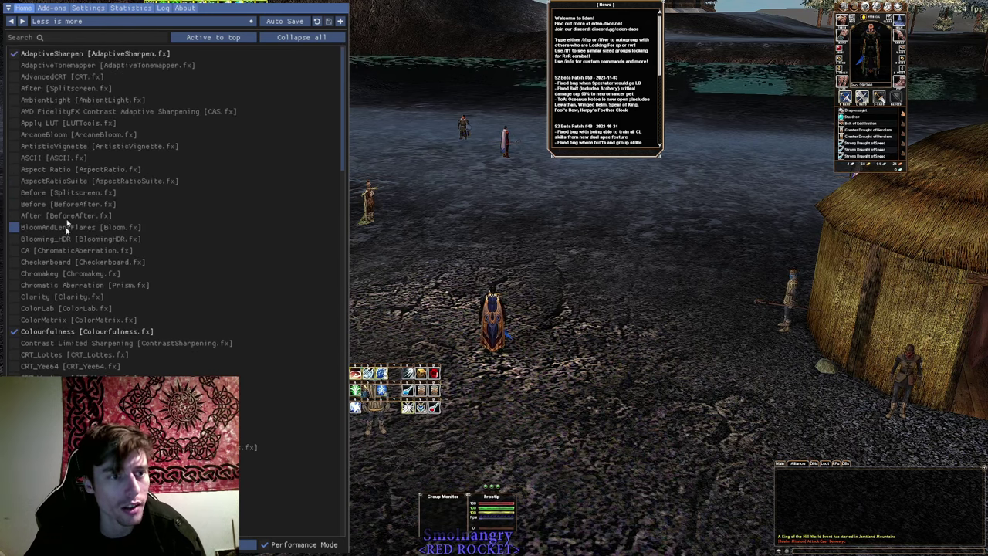
left_click(57, 55)
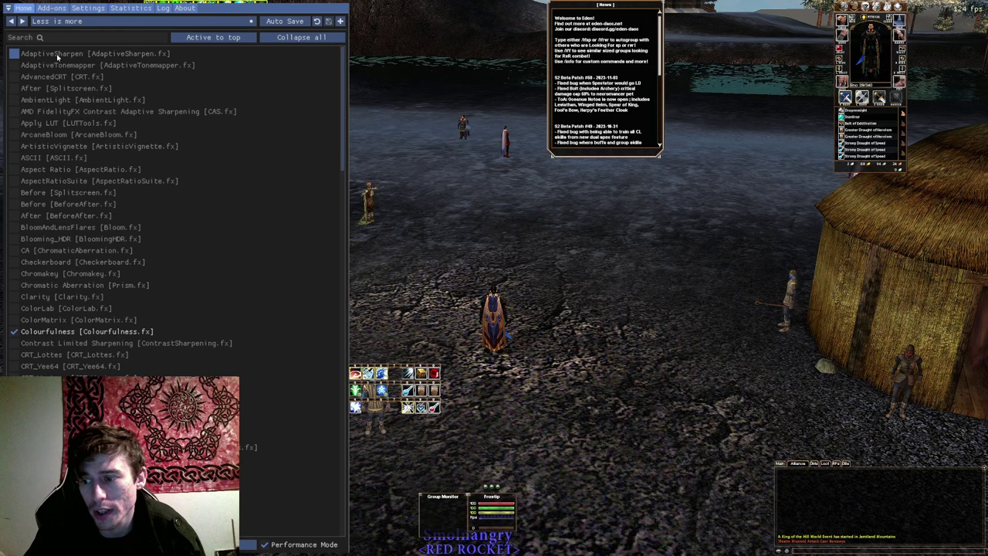
left_click(57, 55)
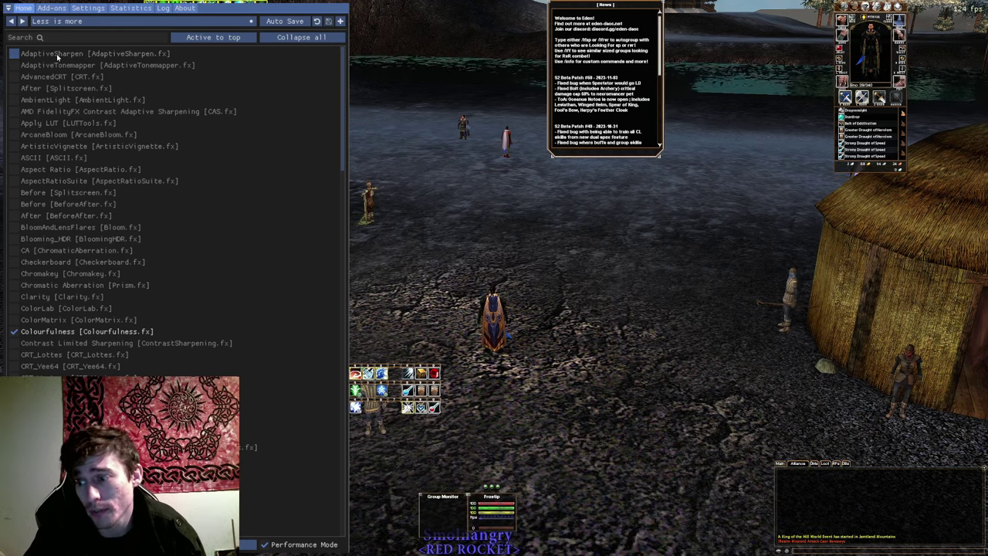
left_click(57, 55)
scroll(75, 205, "down", 10)
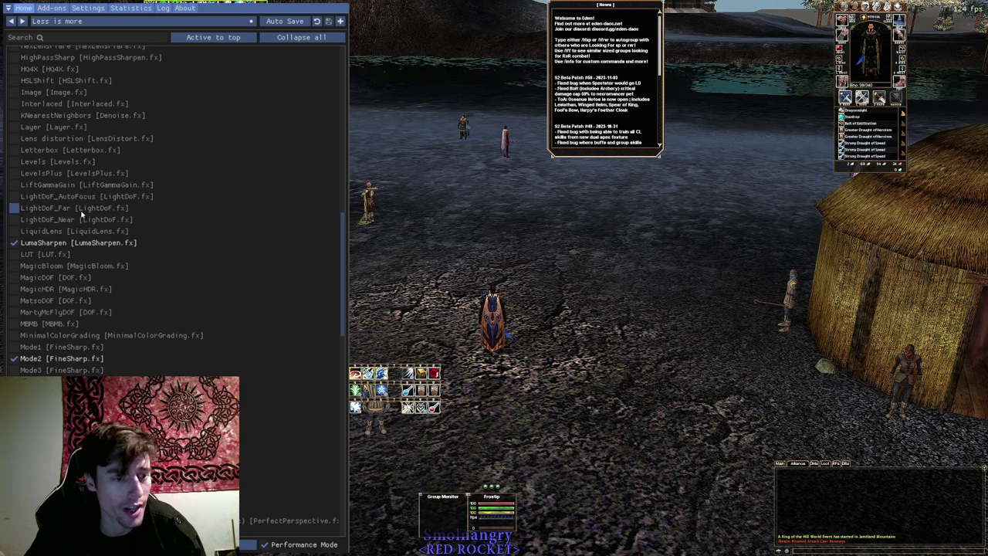
scroll(80, 224, "up", 3)
scroll(80, 232, "up", 10)
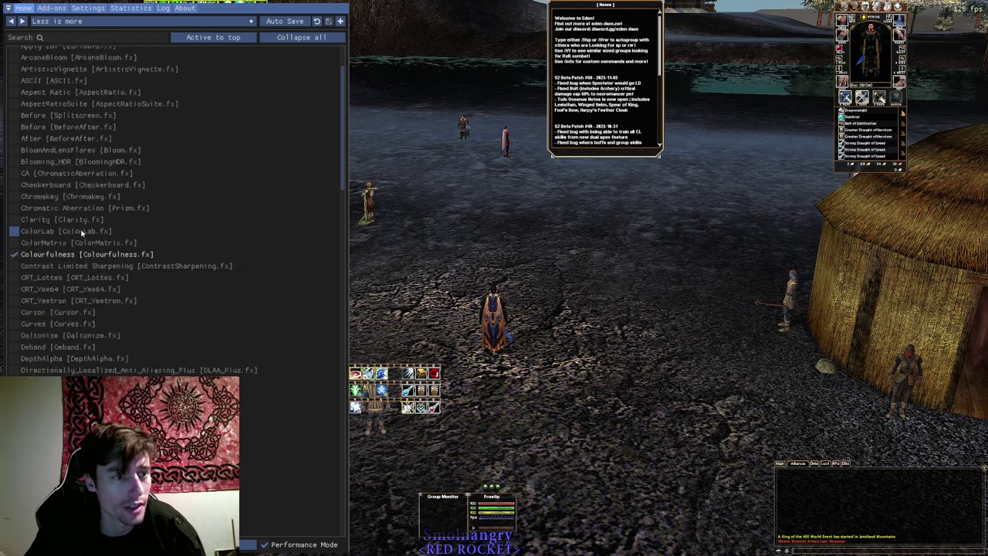
scroll(83, 237, "down", 15)
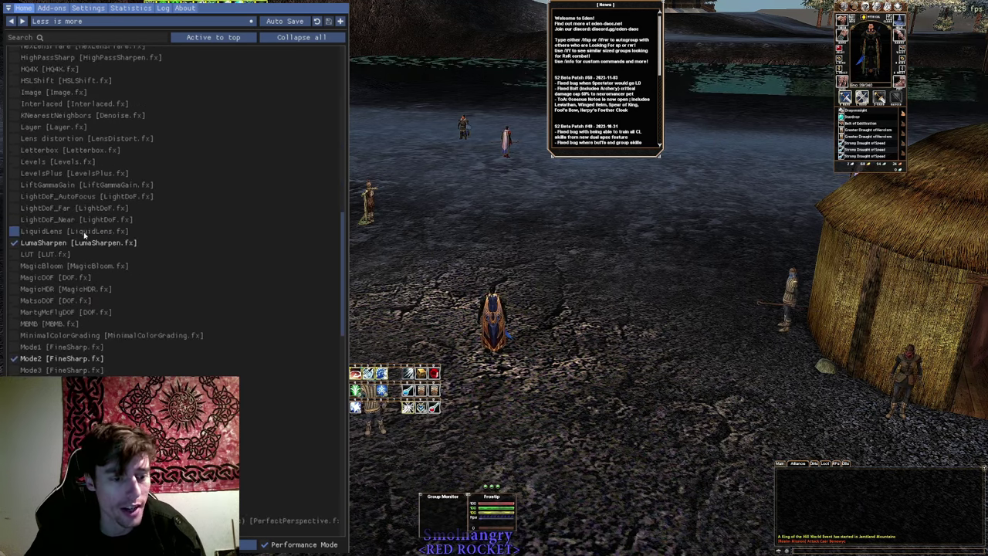
scroll(89, 237, "down", 12)
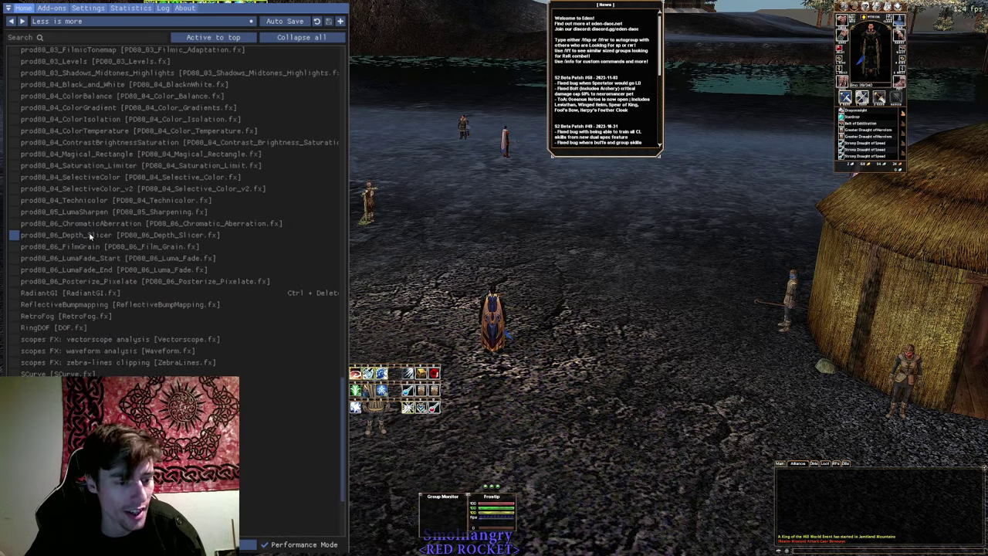
scroll(89, 237, "down", 5)
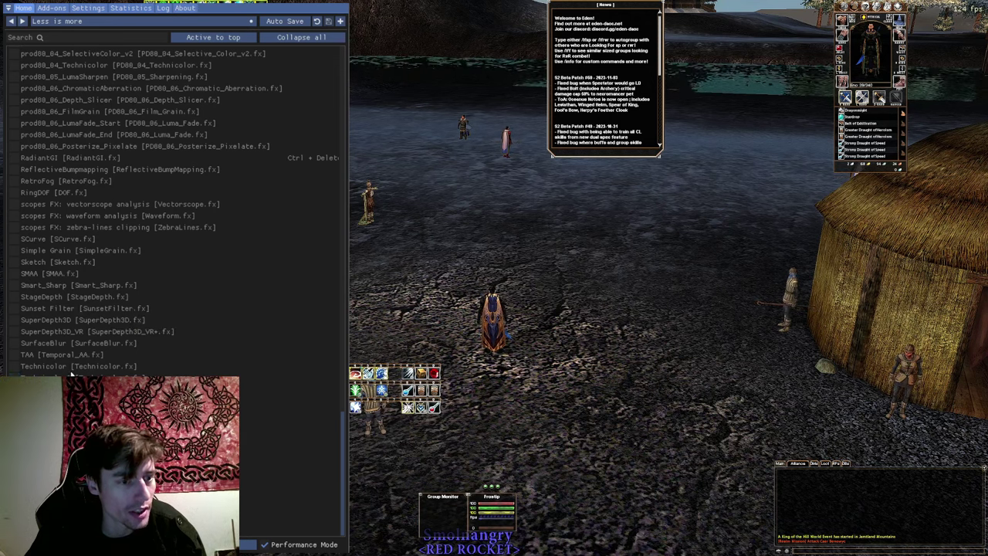
scroll(169, 208, "up", 20)
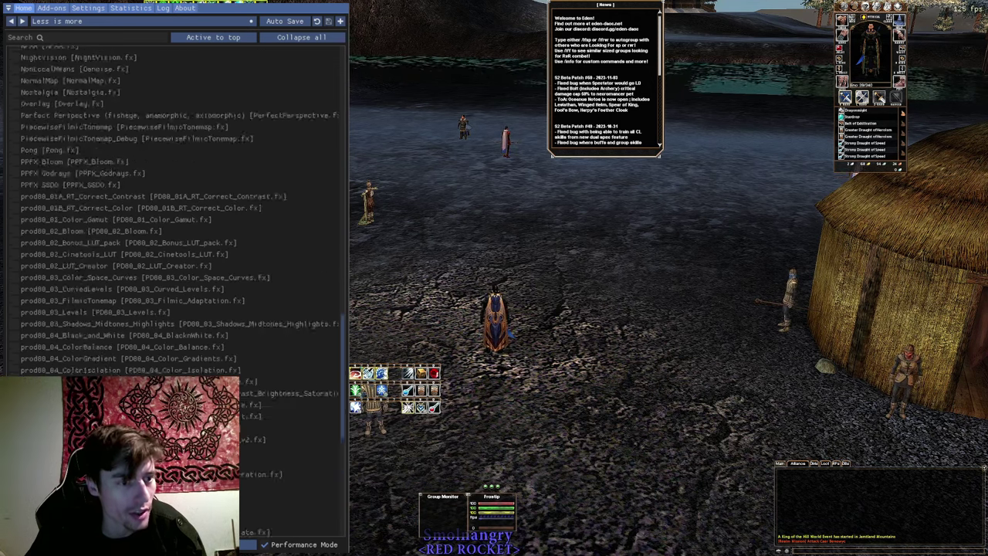
scroll(170, 208, "up", 10)
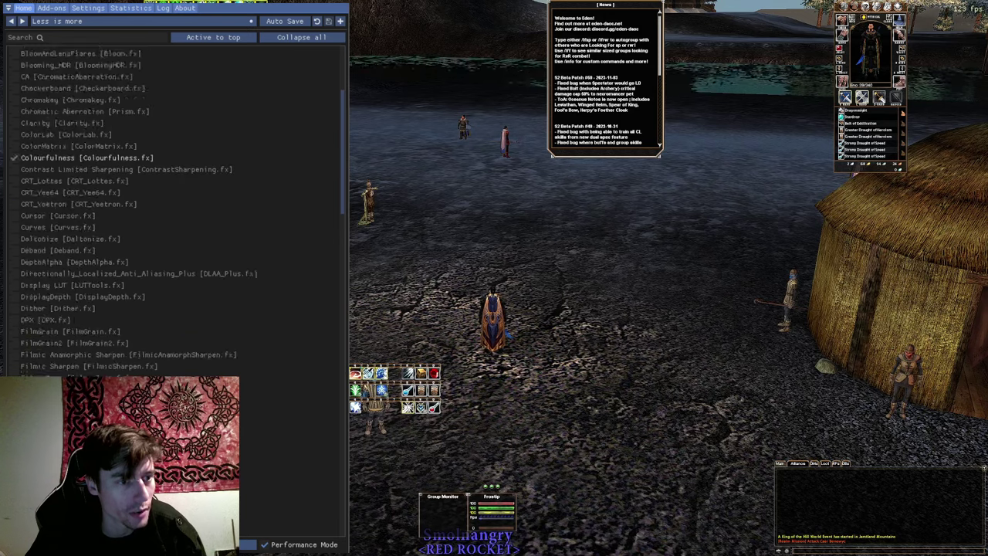
scroll(169, 209, "down", 10)
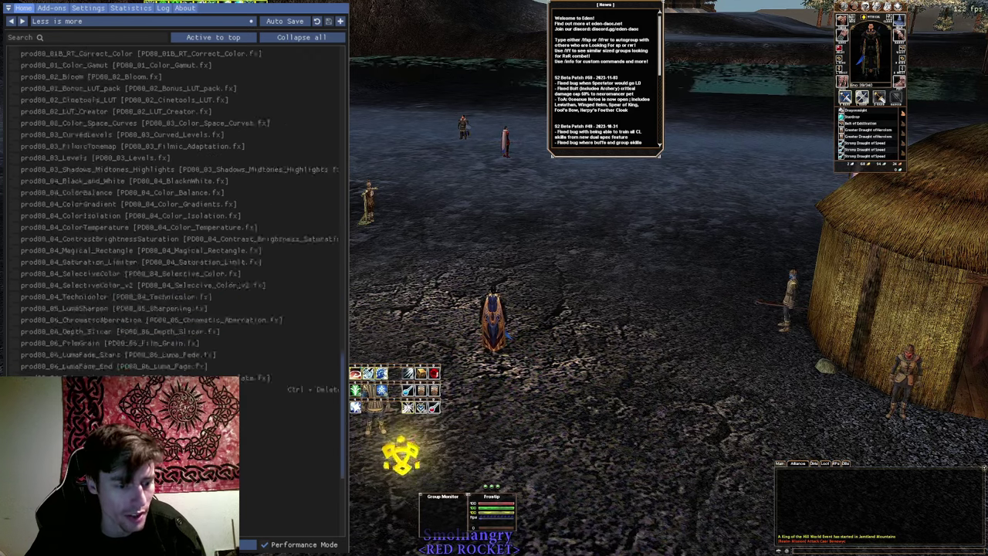
scroll(401, 455, "down", 4)
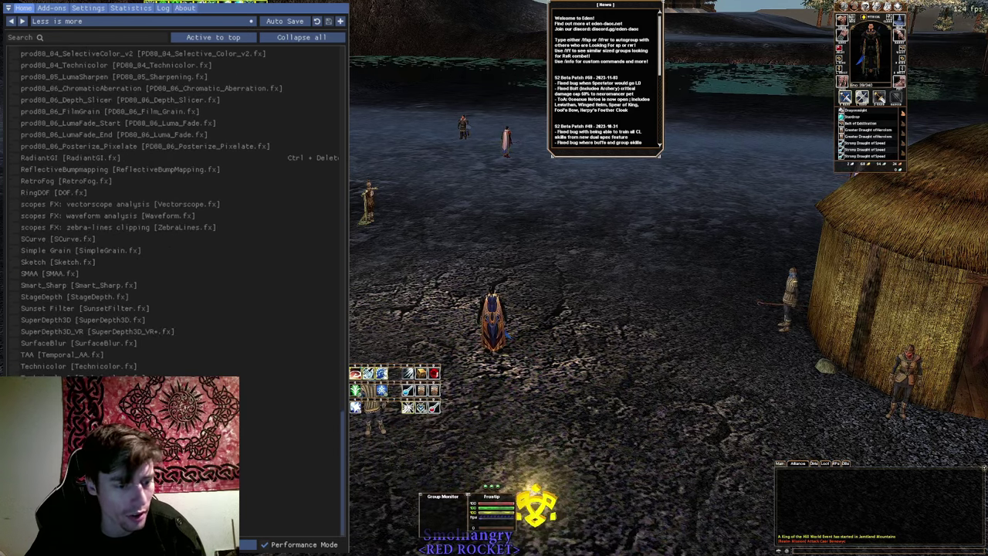
scroll(174, 208, "up", 2)
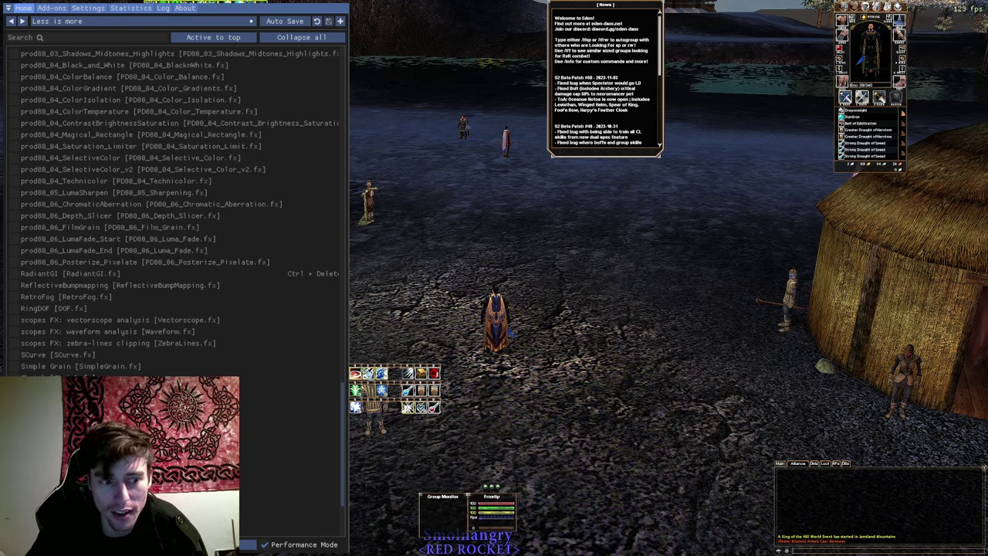
scroll(177, 208, "up", 15)
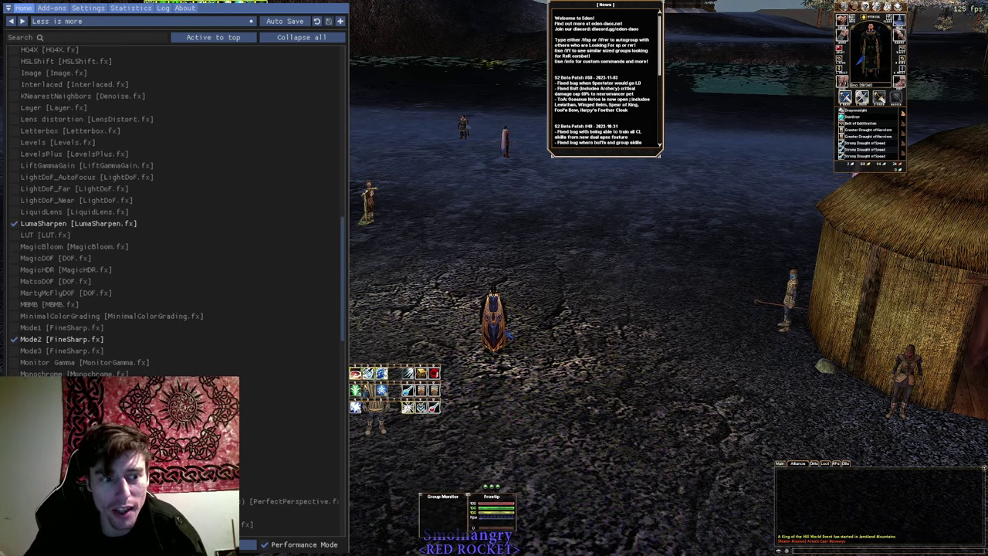
scroll(177, 208, "up", 1)
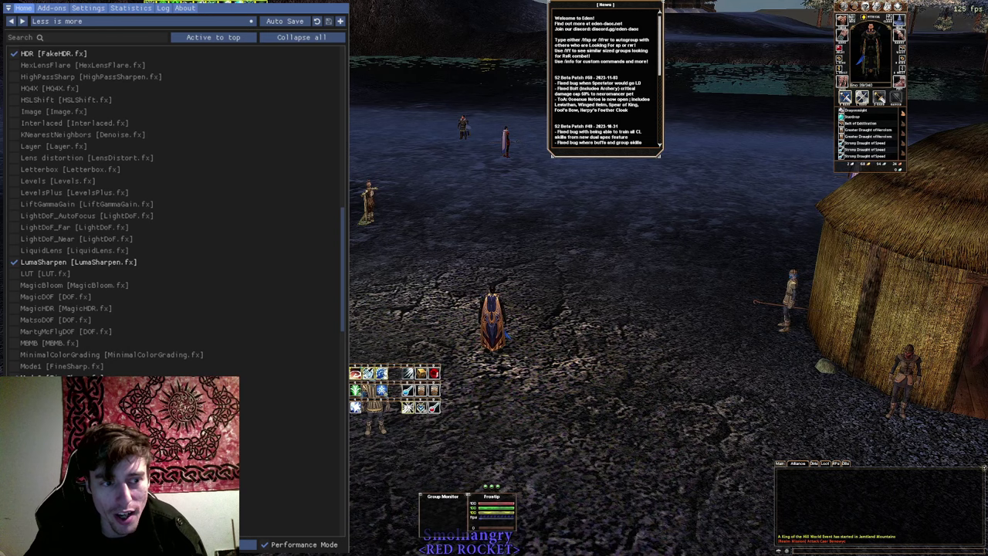
scroll(178, 208, "up", 10)
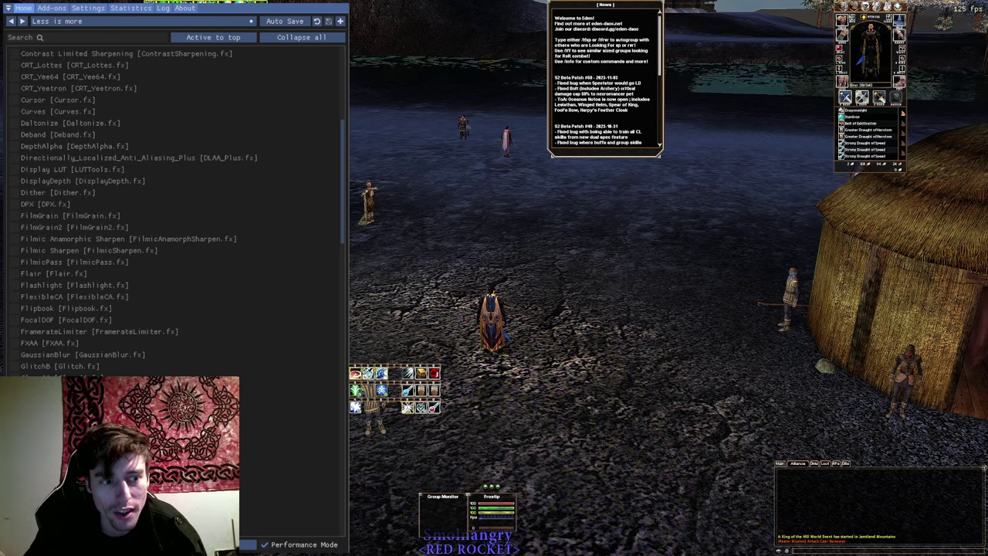
scroll(178, 209, "up", 7)
scroll(77, 263, "up", 2)
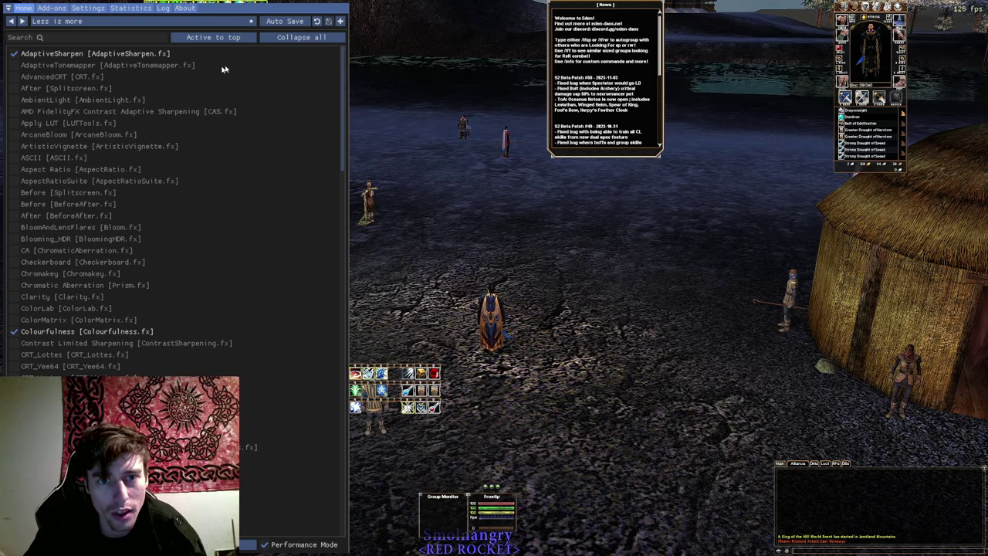
- Close the ReShade overlay with Home and head into the village, tilting the camera down
key("Home")
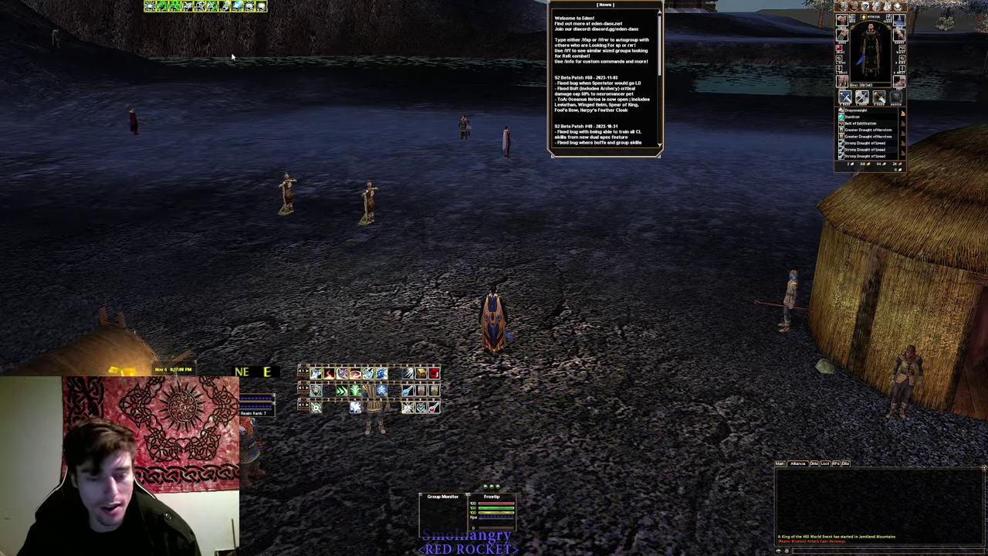
key("a")
key("a")
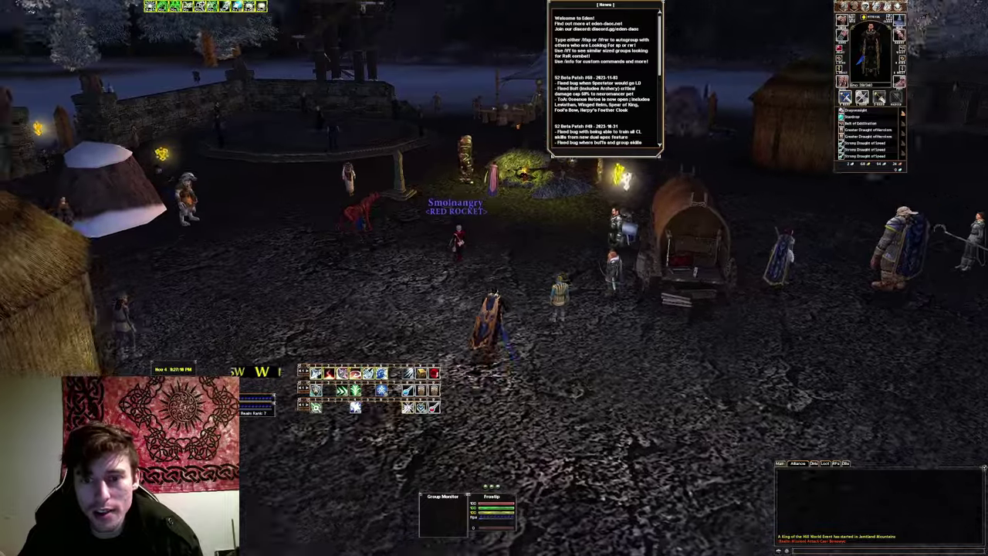
key("w")
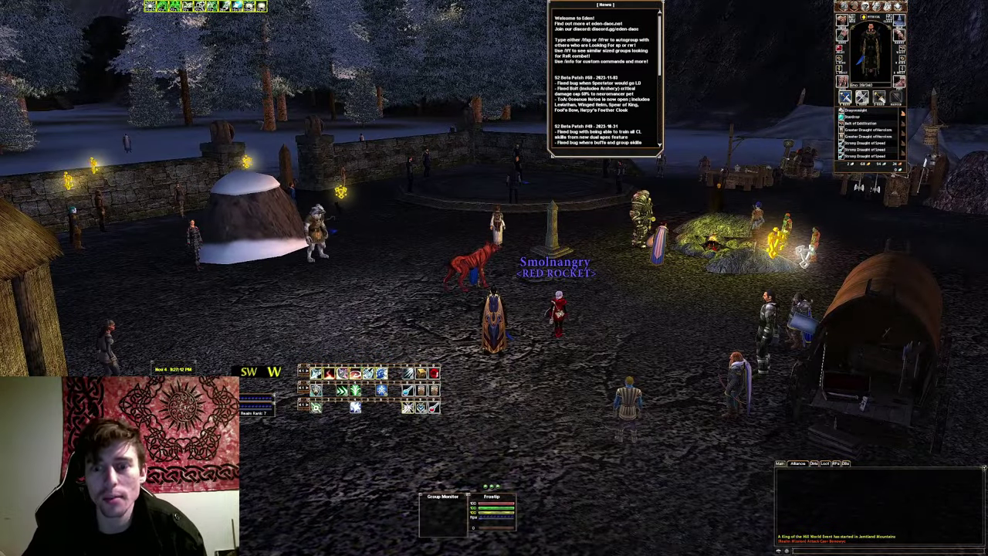
key("Page_Down")
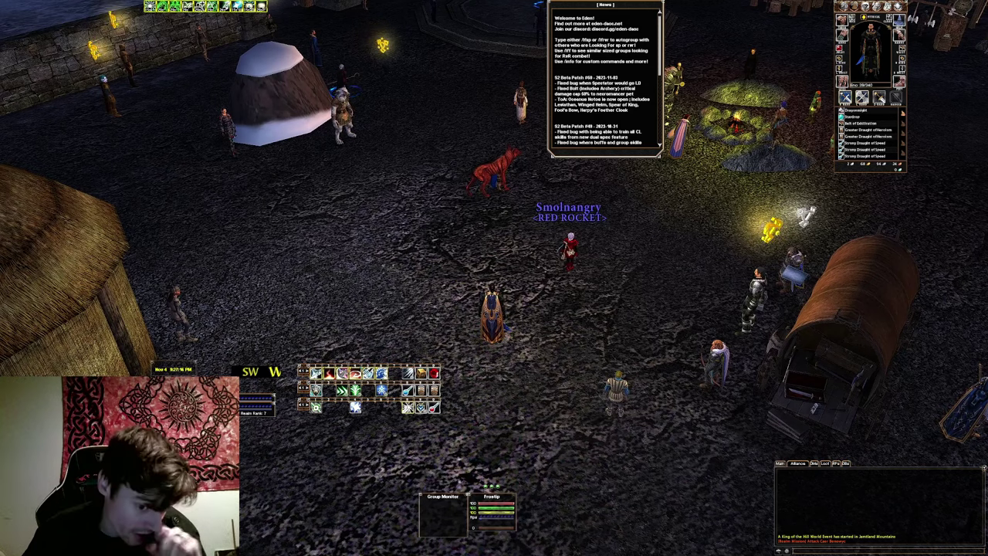
- Walk around the village past the wagon and obelisk, ending near the thatched hut
key("a")
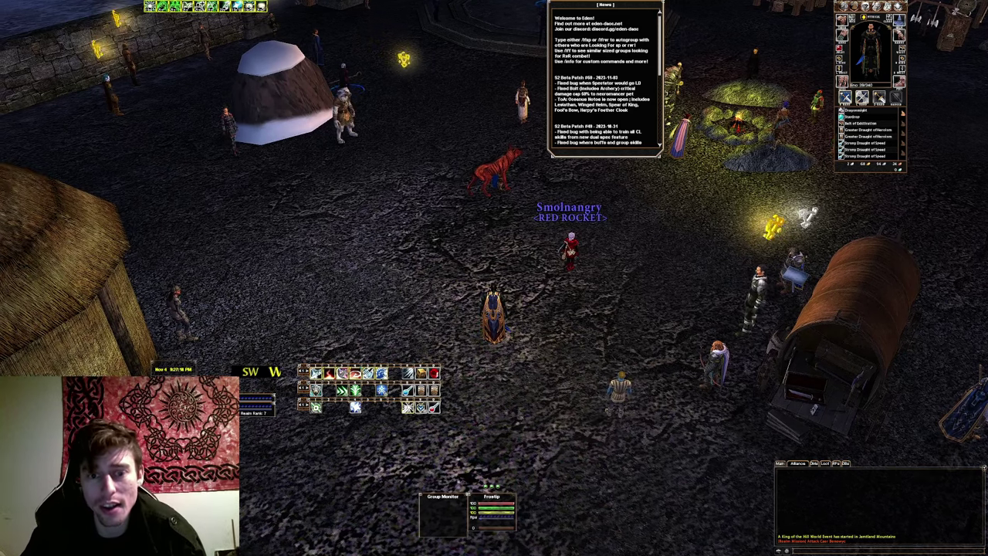
key("Page_Up")
key("d")
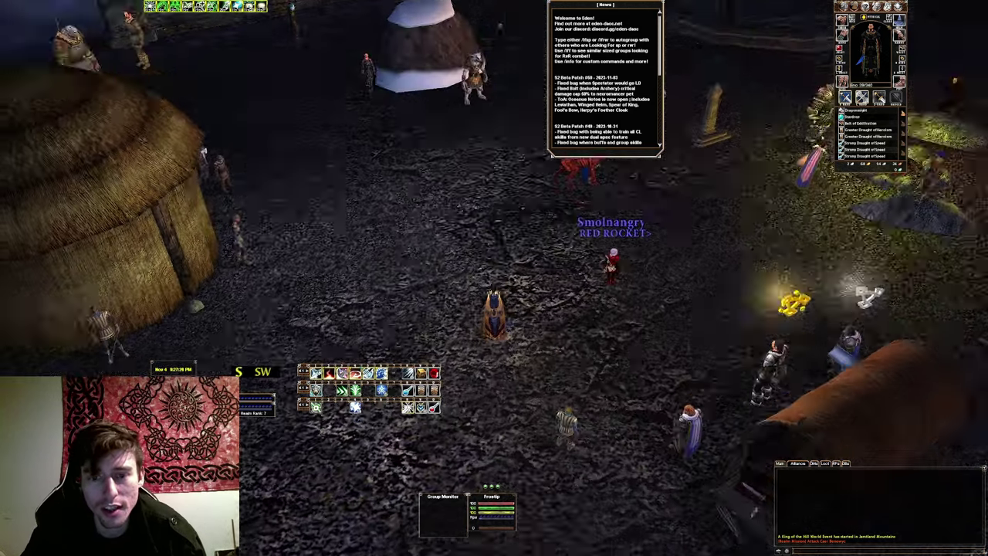
key("w")
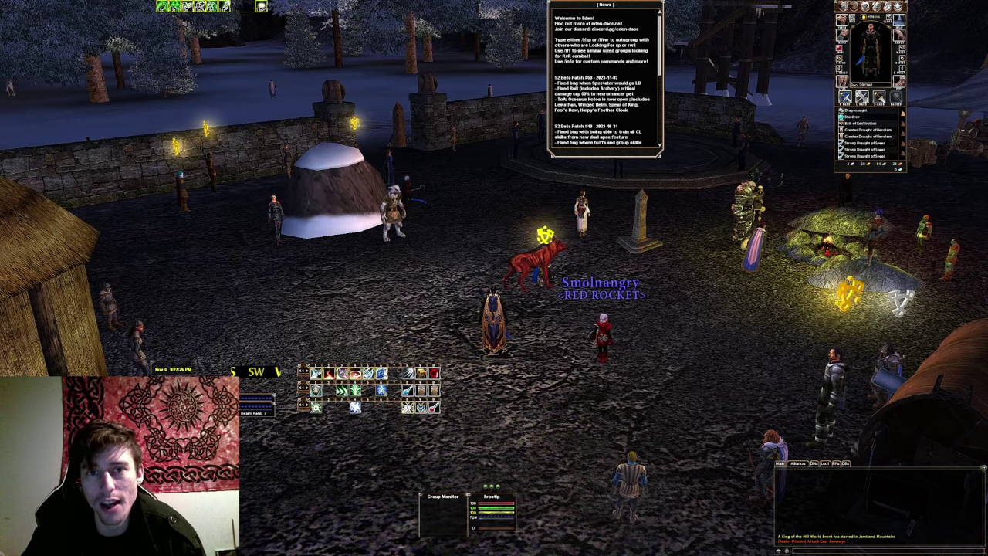
key("d")
key("d")
key("w")
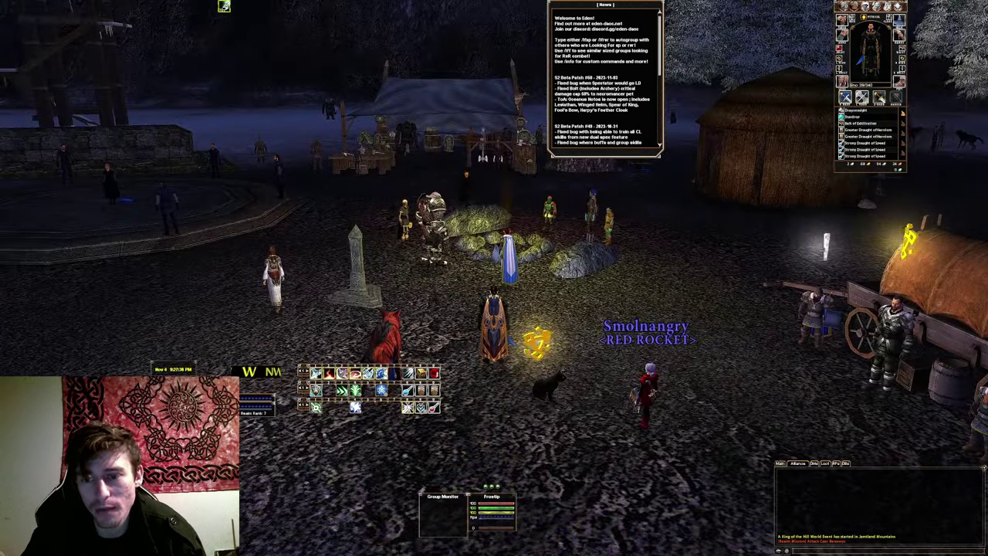
key("d")
key("w")
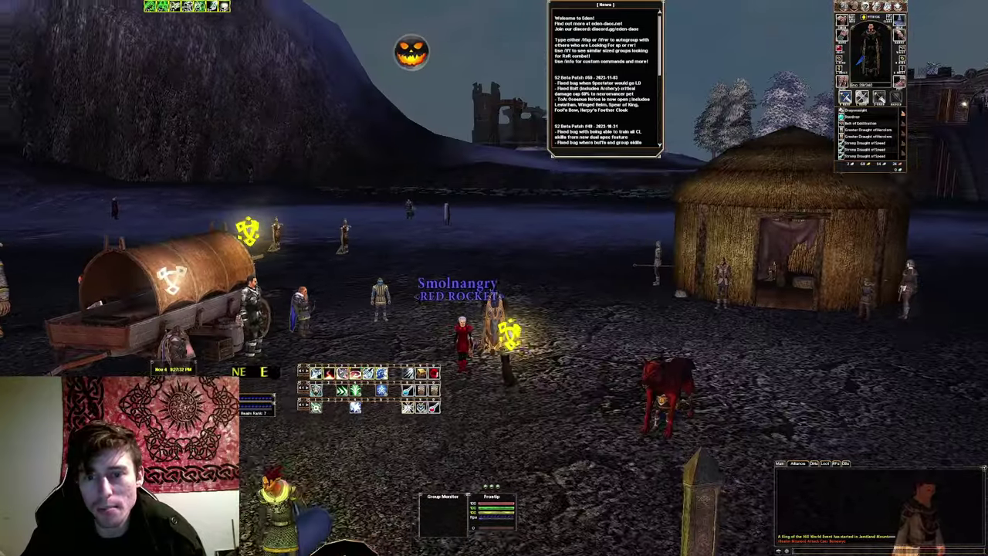
key("w")
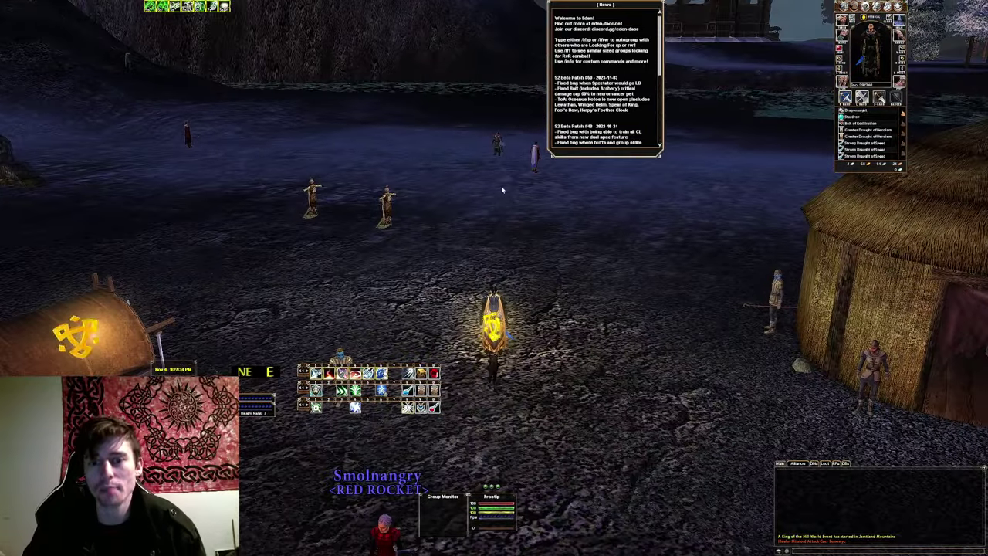